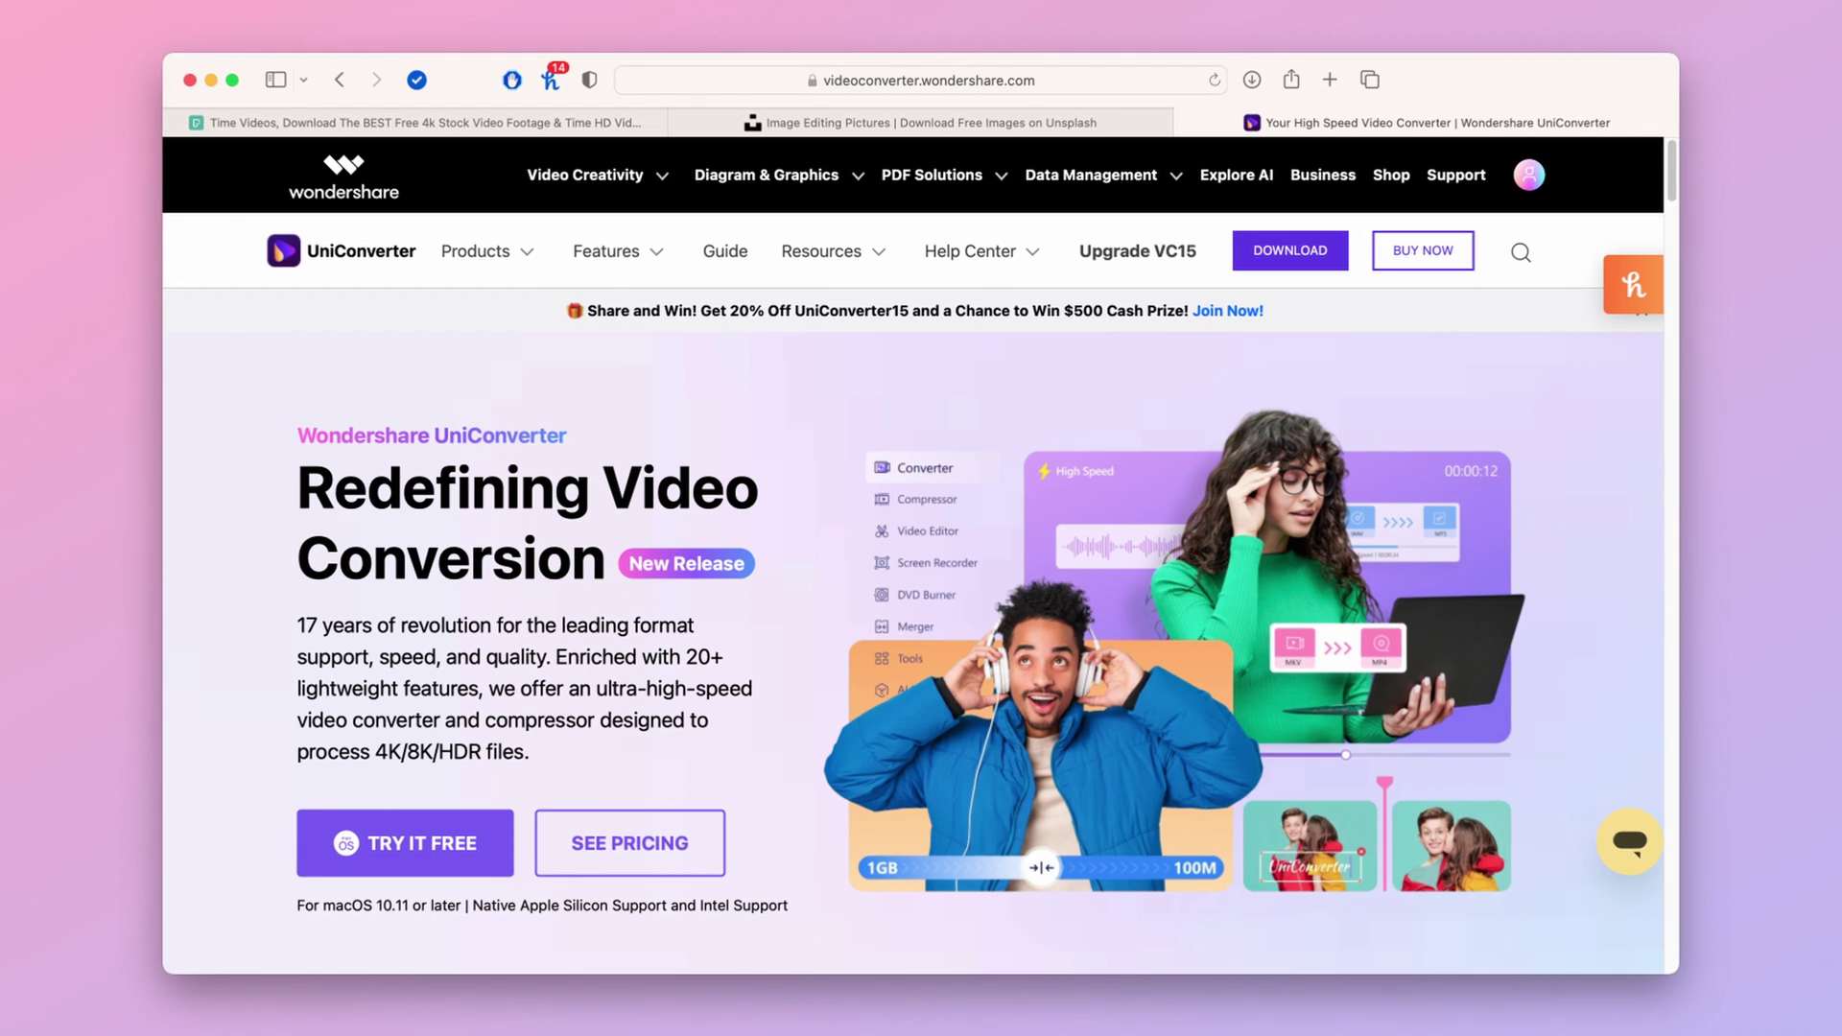
scroll(922, 576, "down", 15)
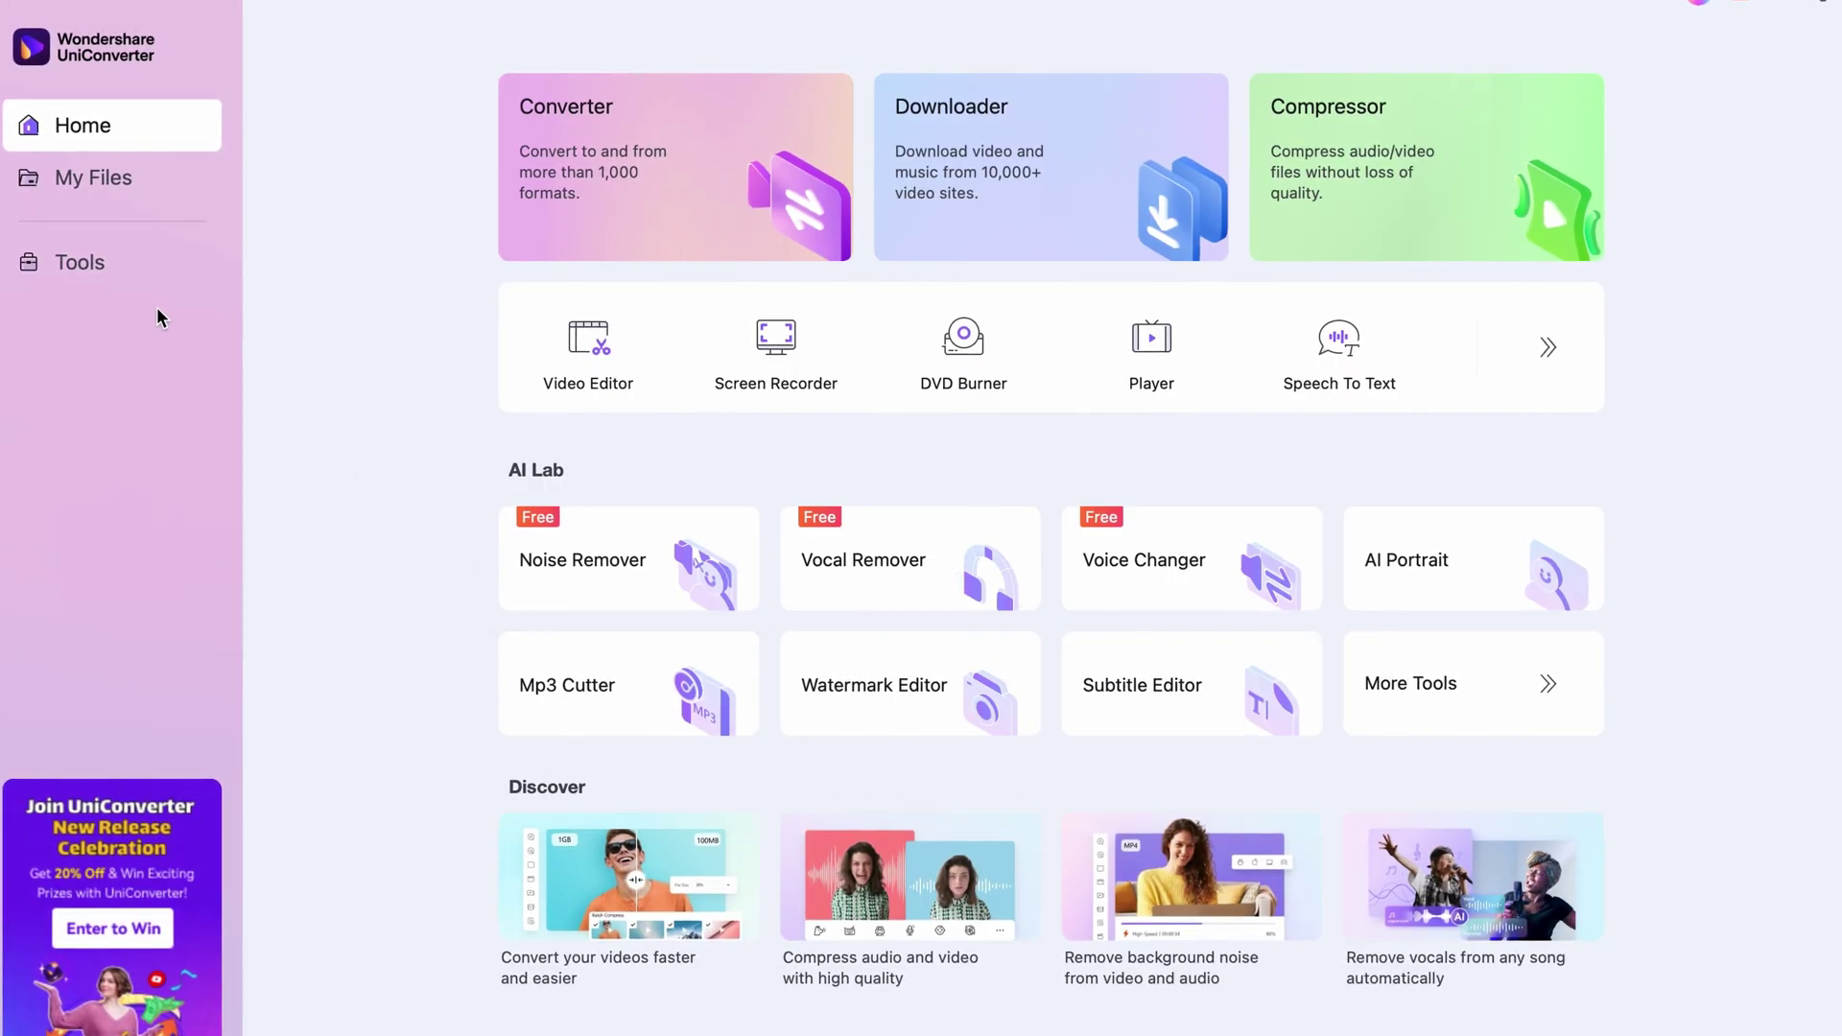
Step: Load the Unsplash photo batch into Image Converter with every output format set to WEBP
left_click(101, 272)
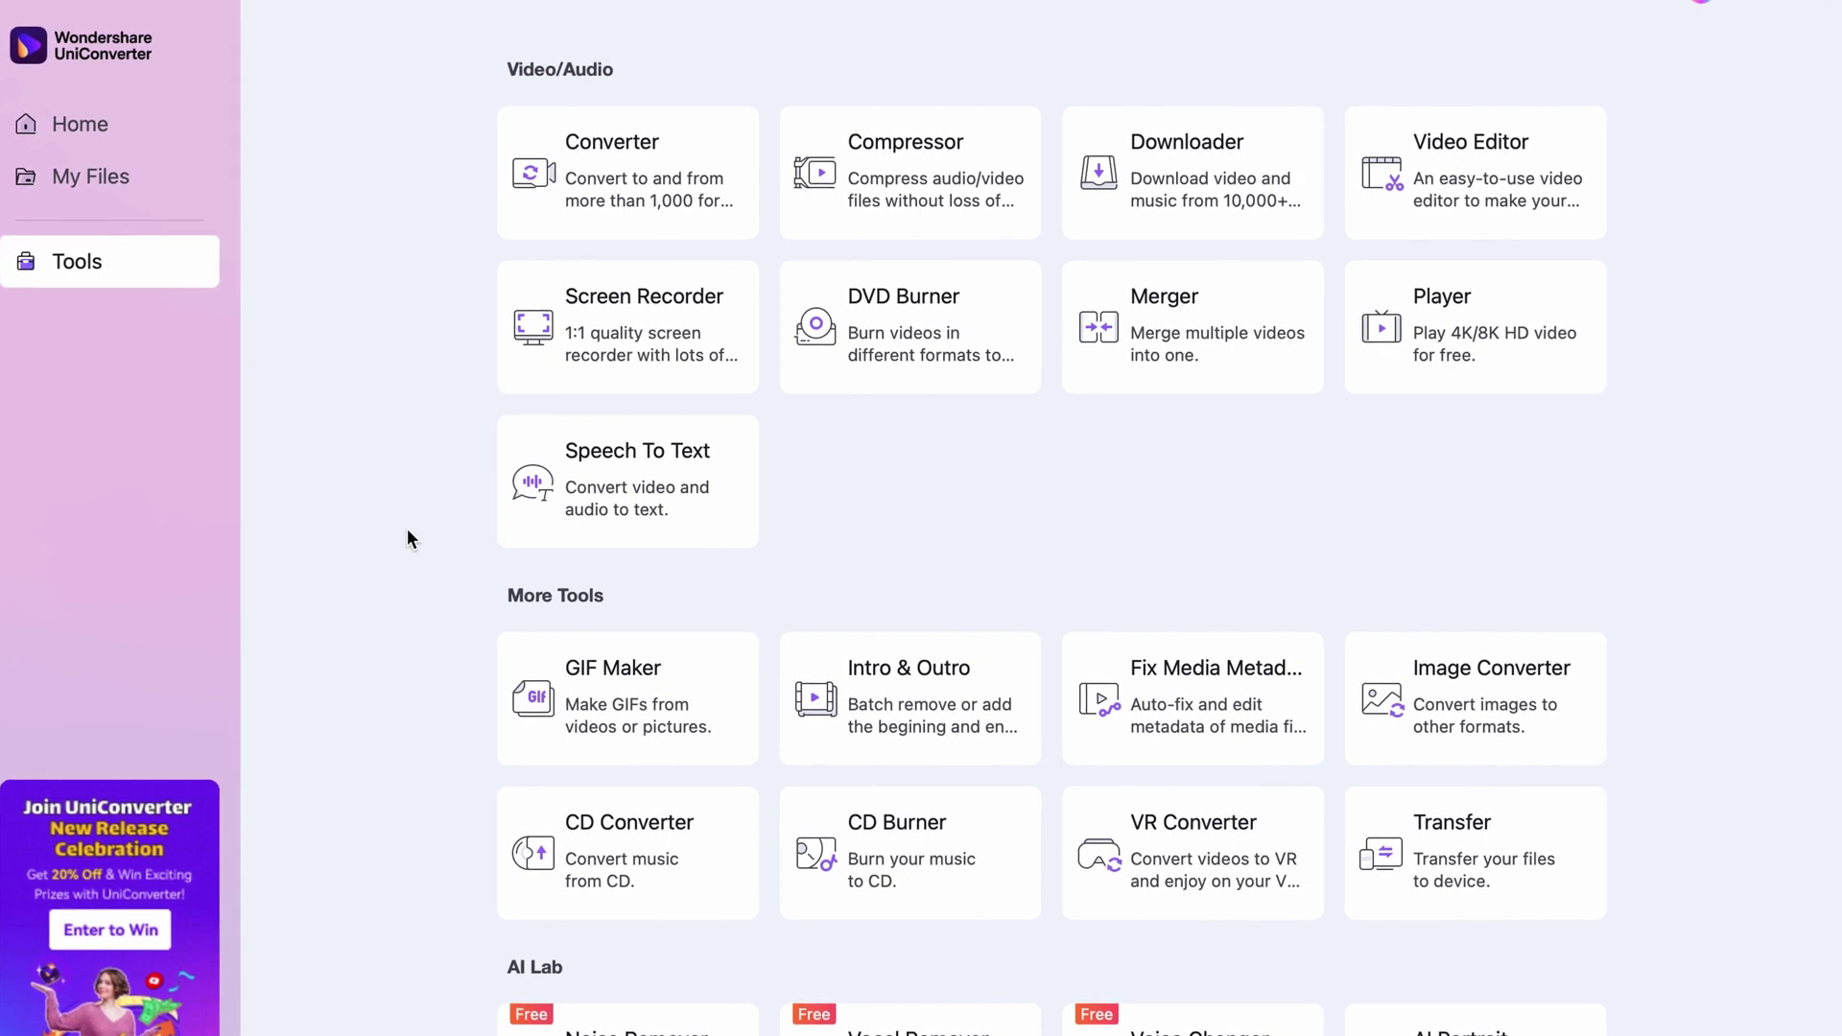
scroll(406, 539, "down", 3)
scroll(408, 539, "down", 3)
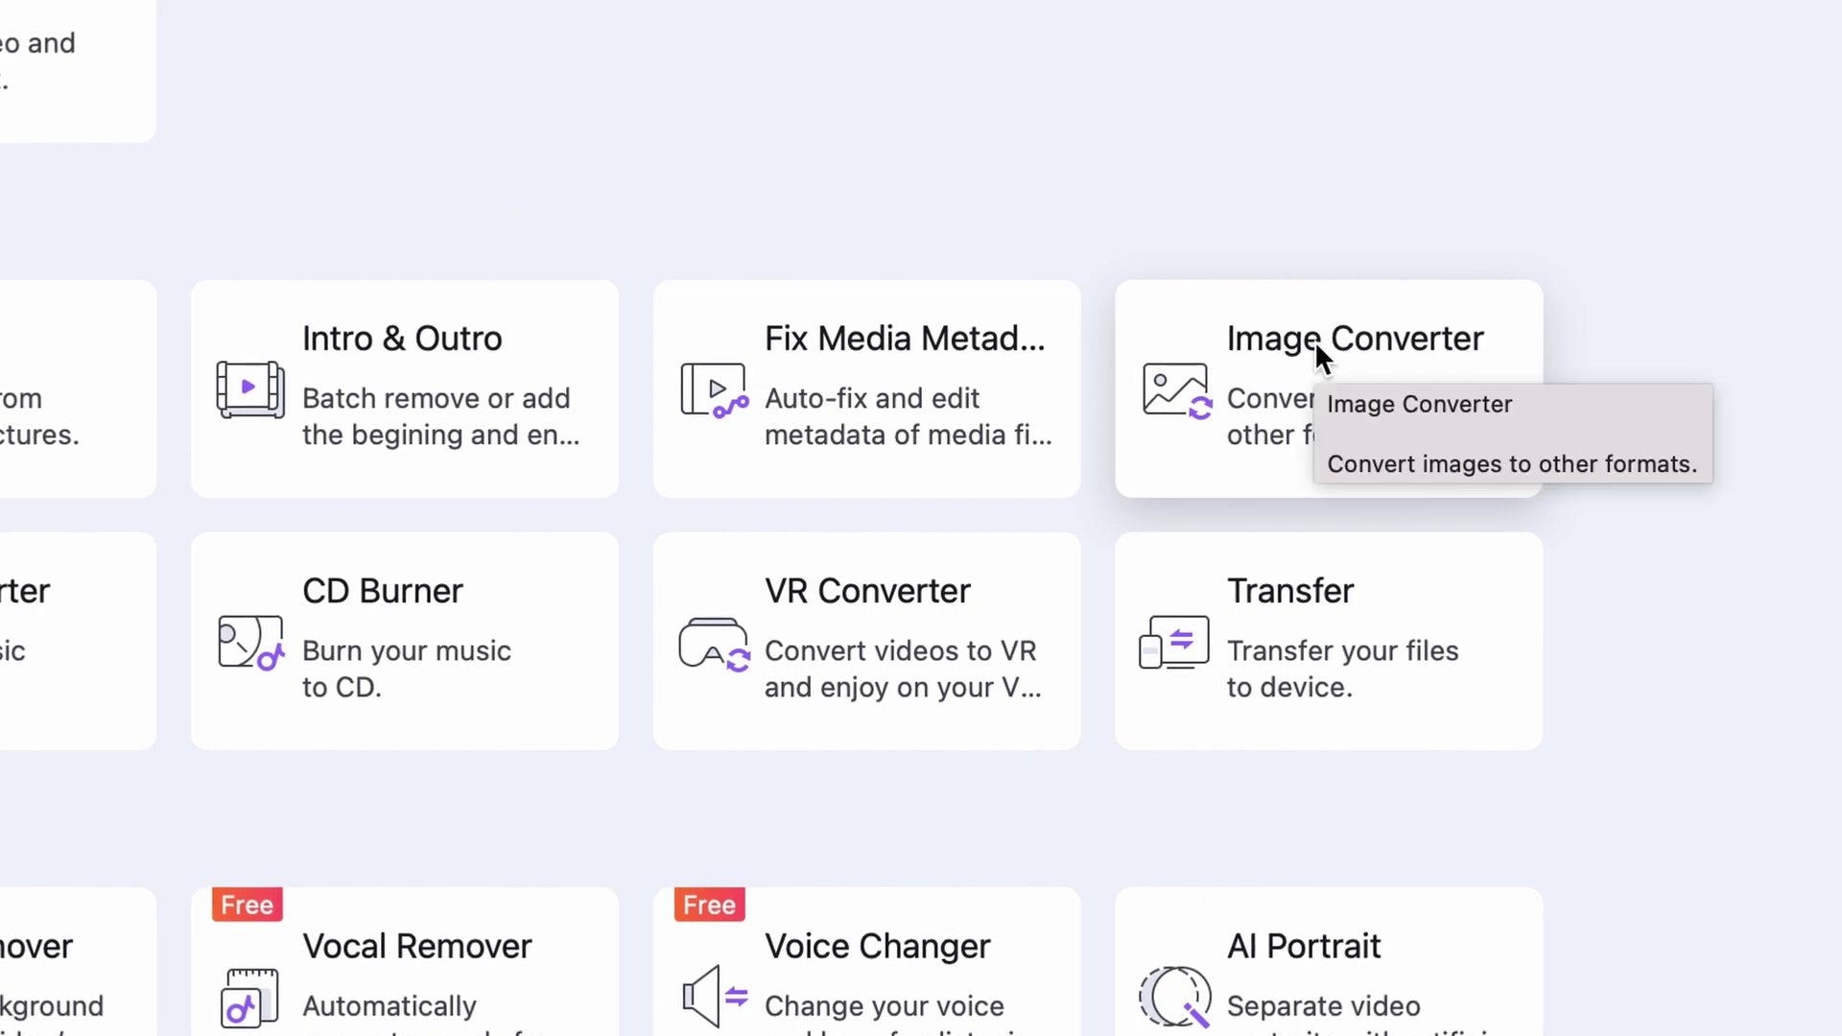
left_click(1314, 342)
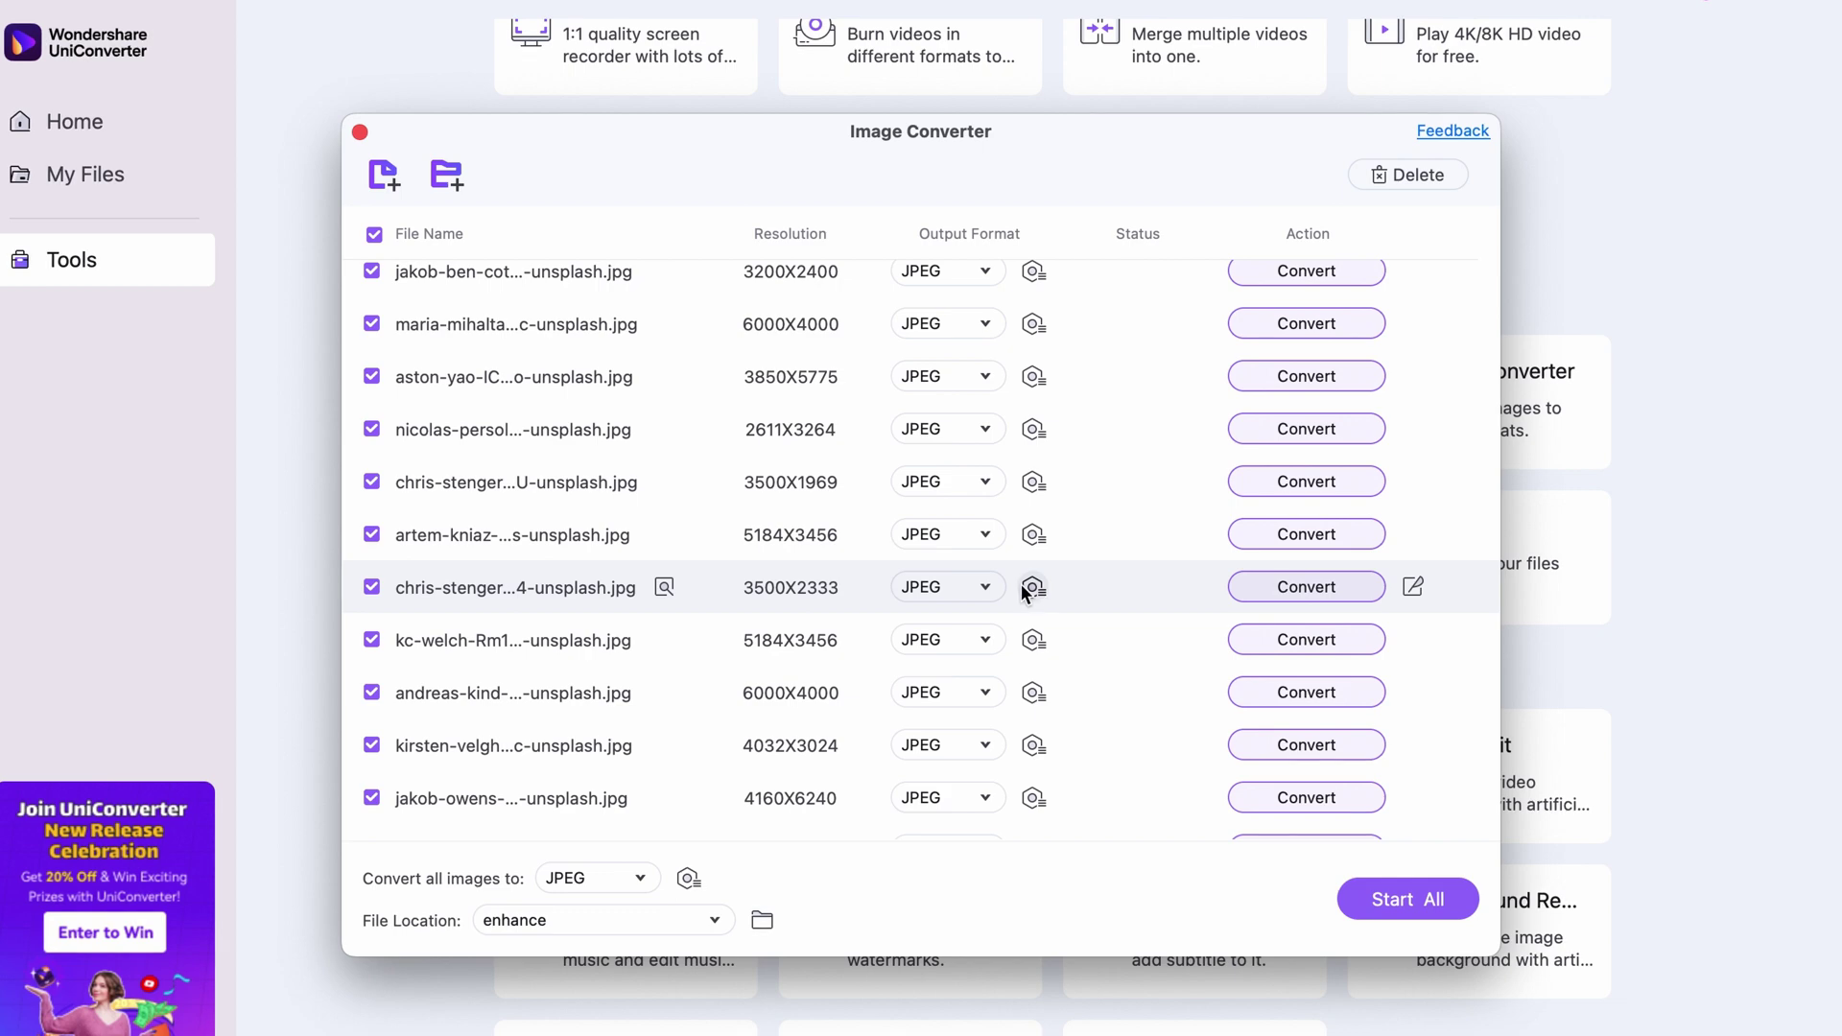
scroll(1029, 633, "down", 3)
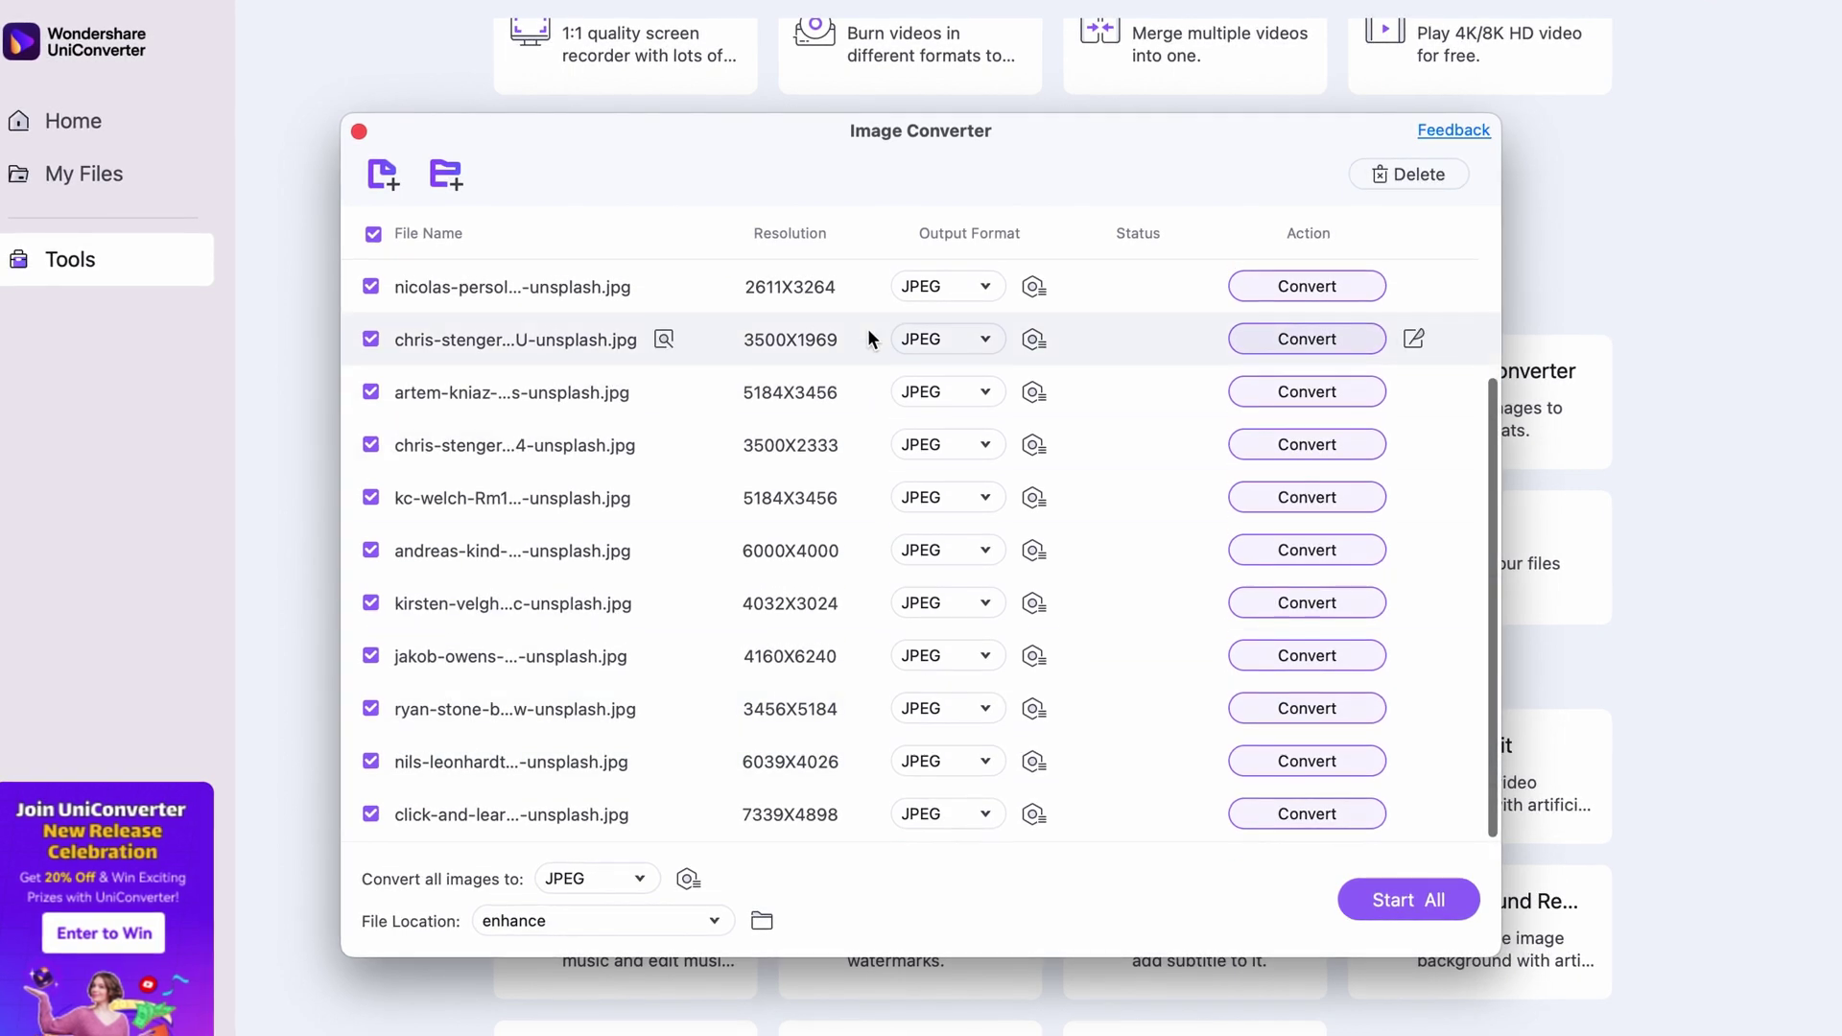
scroll(868, 339, "up", 2)
left_click(594, 878)
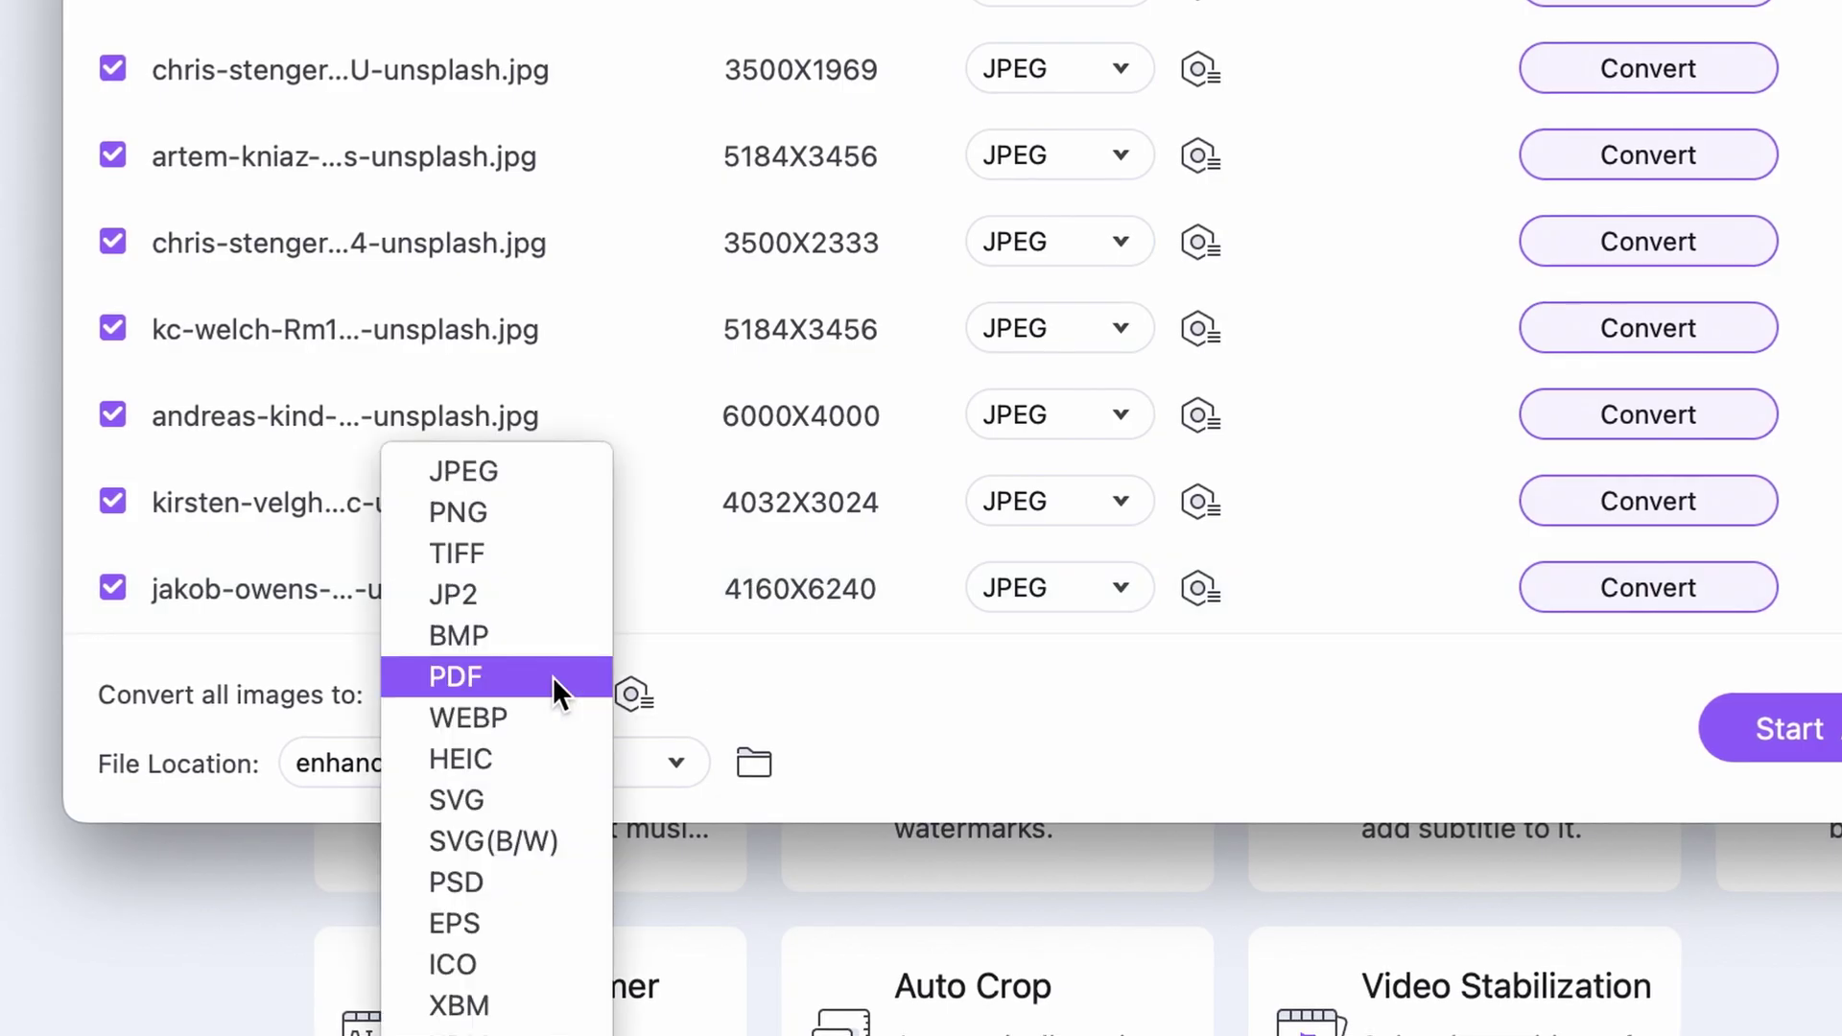
left_click(534, 716)
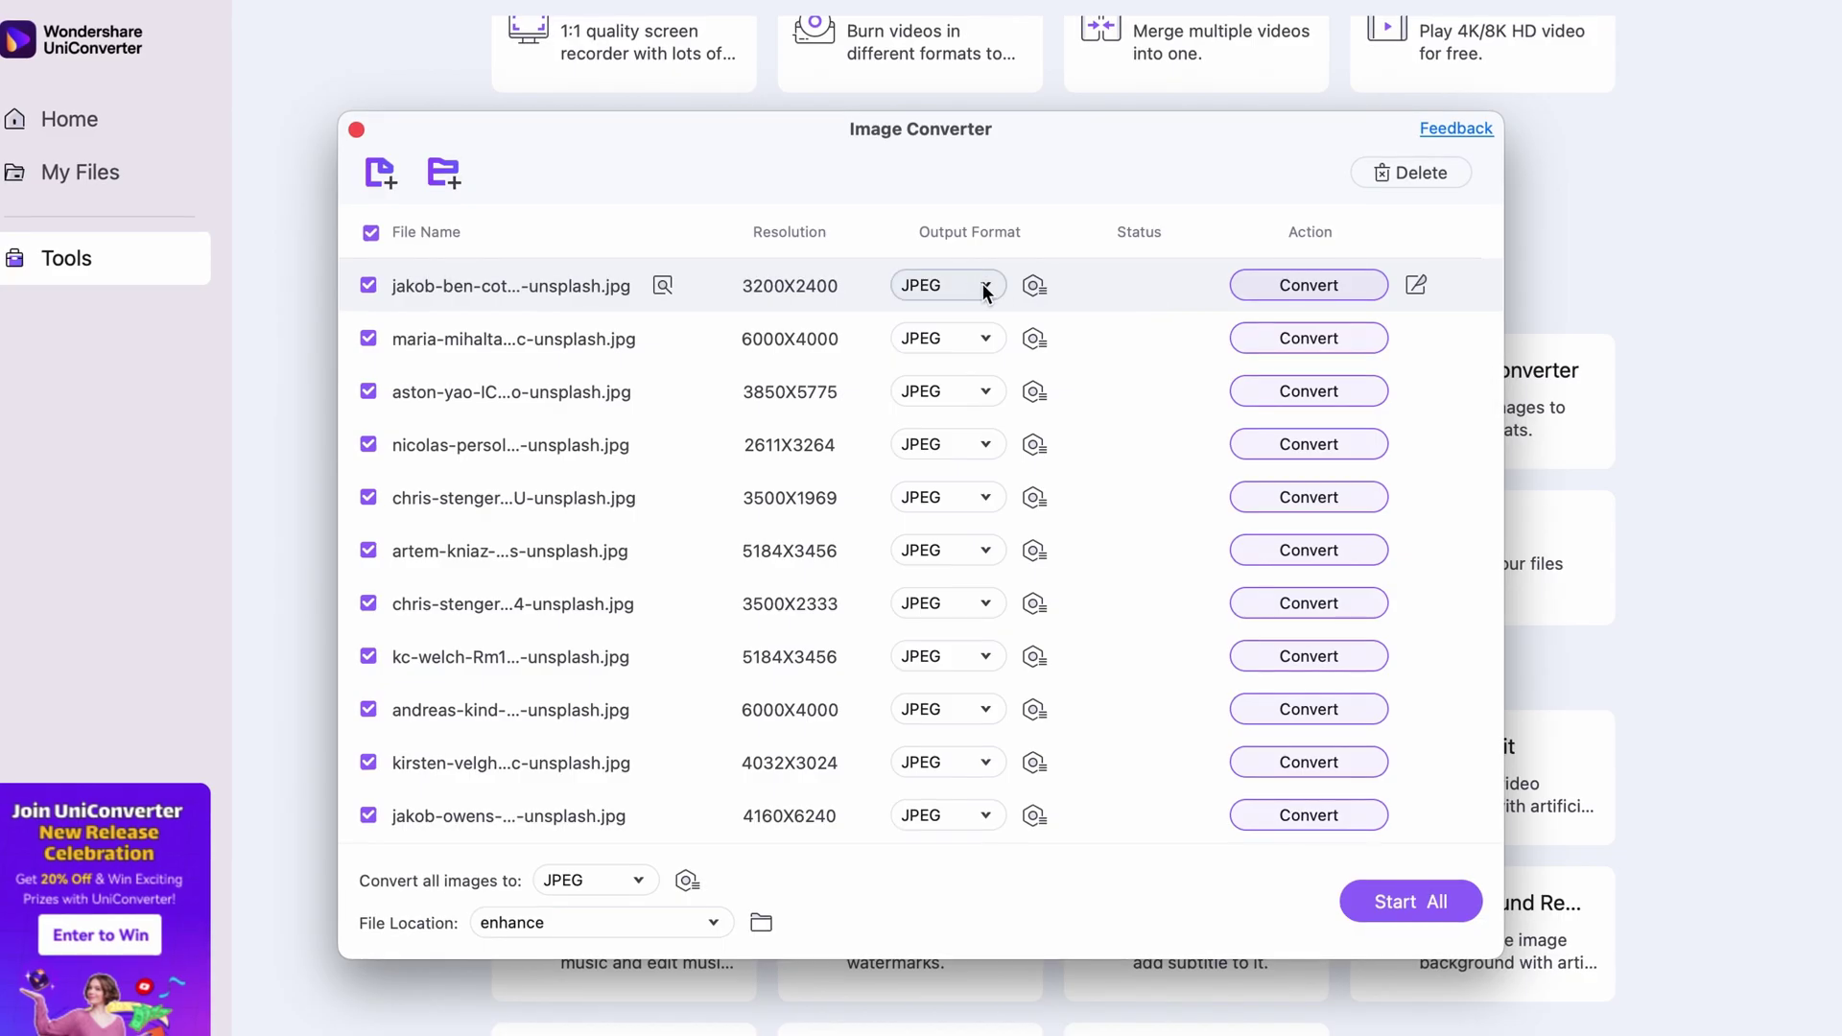
left_click(986, 287)
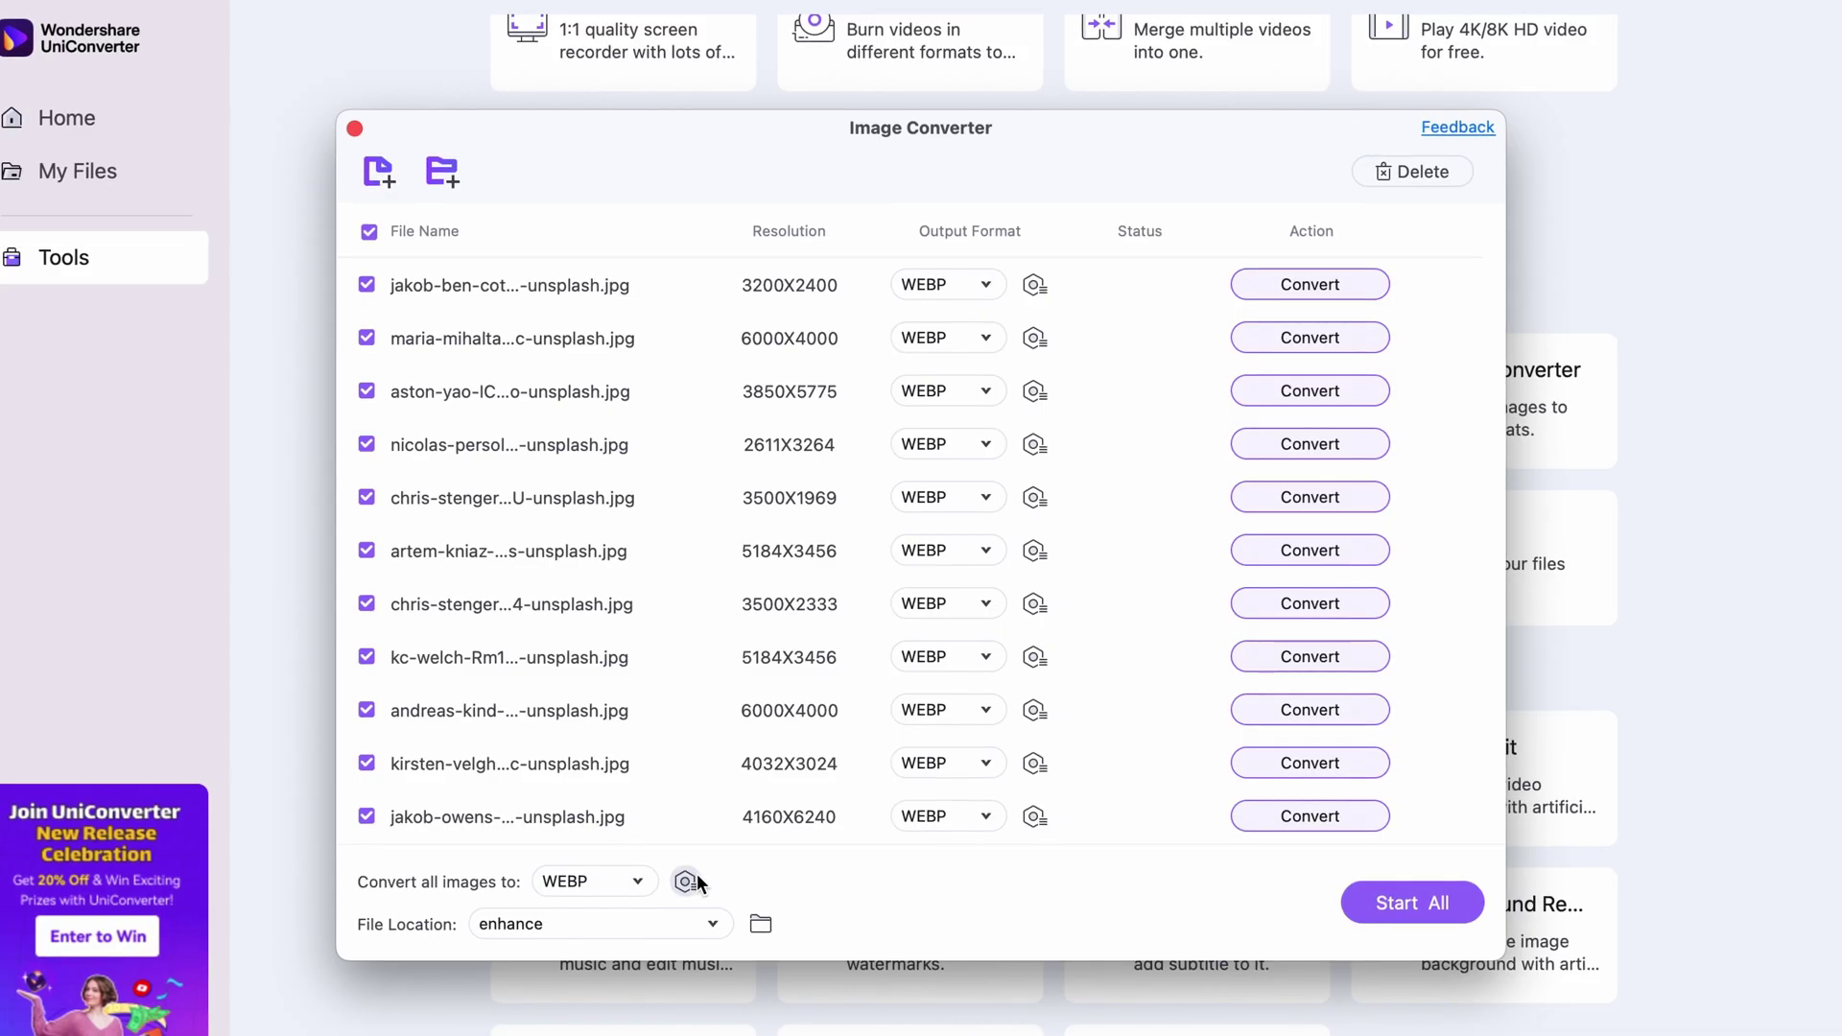
Step: Keep original size and full quality, zero Saturation, nudge Contrast and Brightness up, and apply to all
left_click(691, 880)
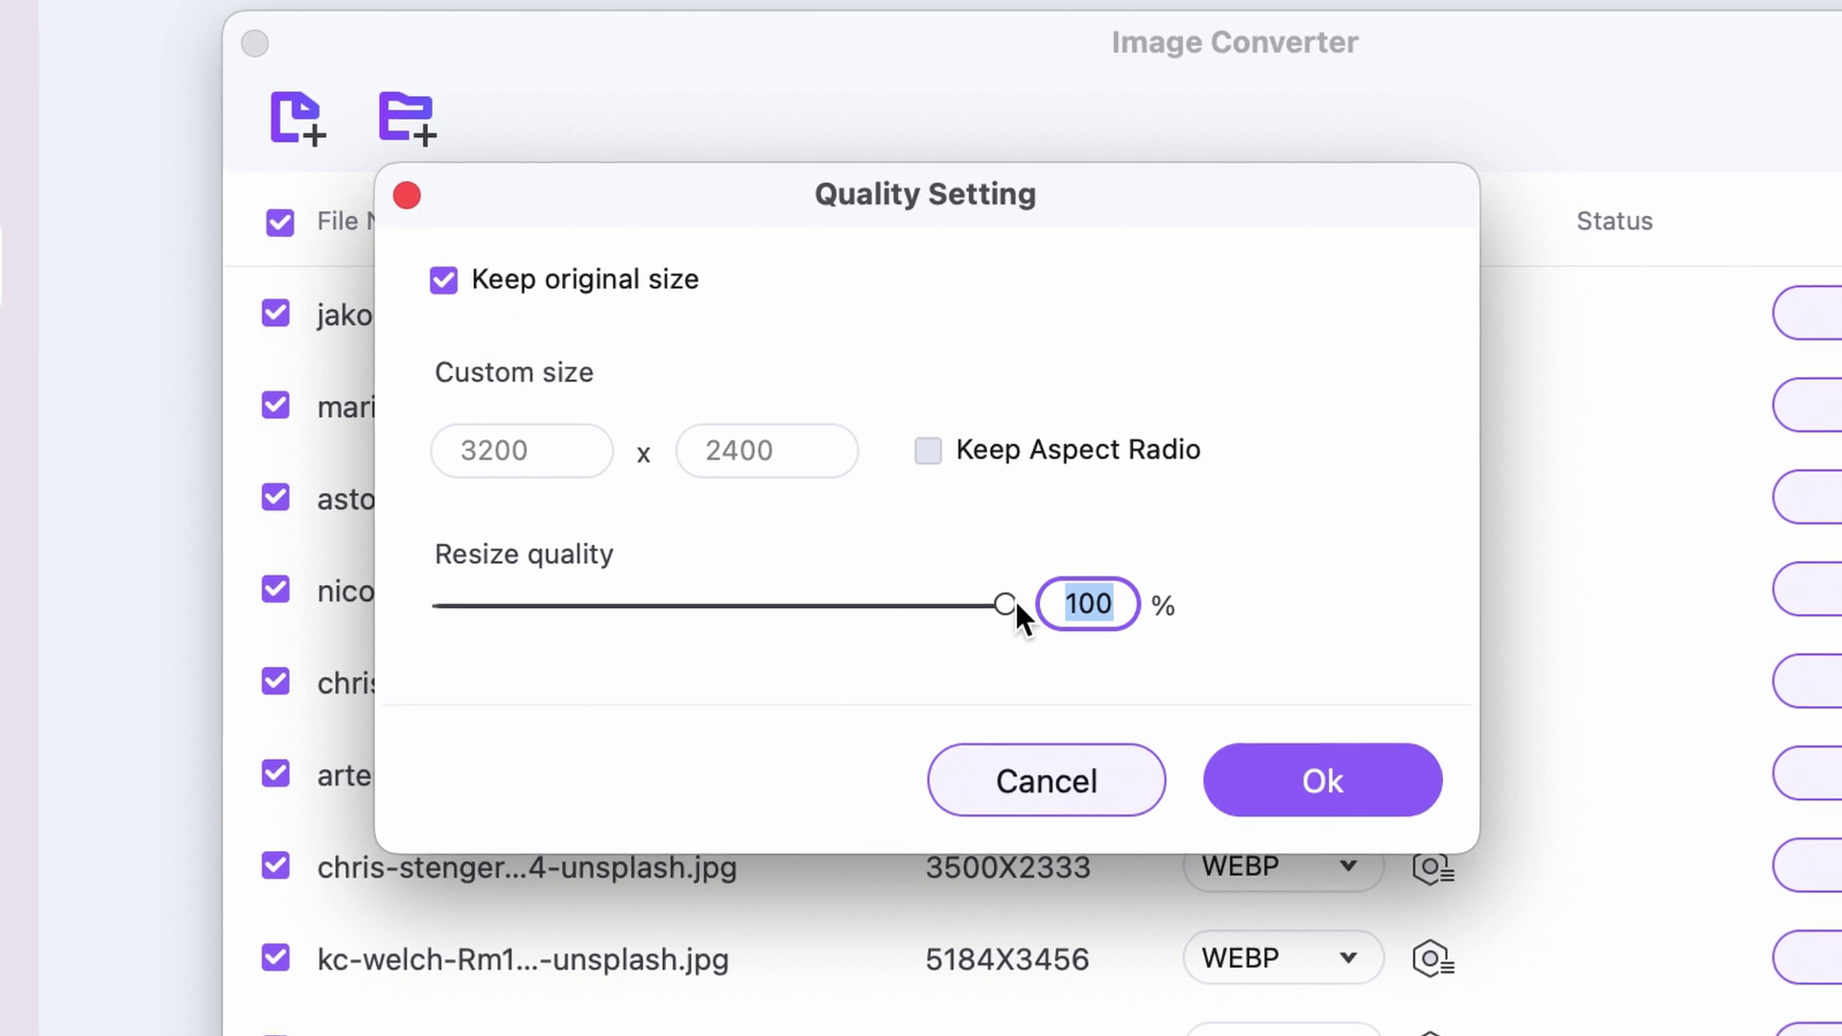
left_click(1322, 781)
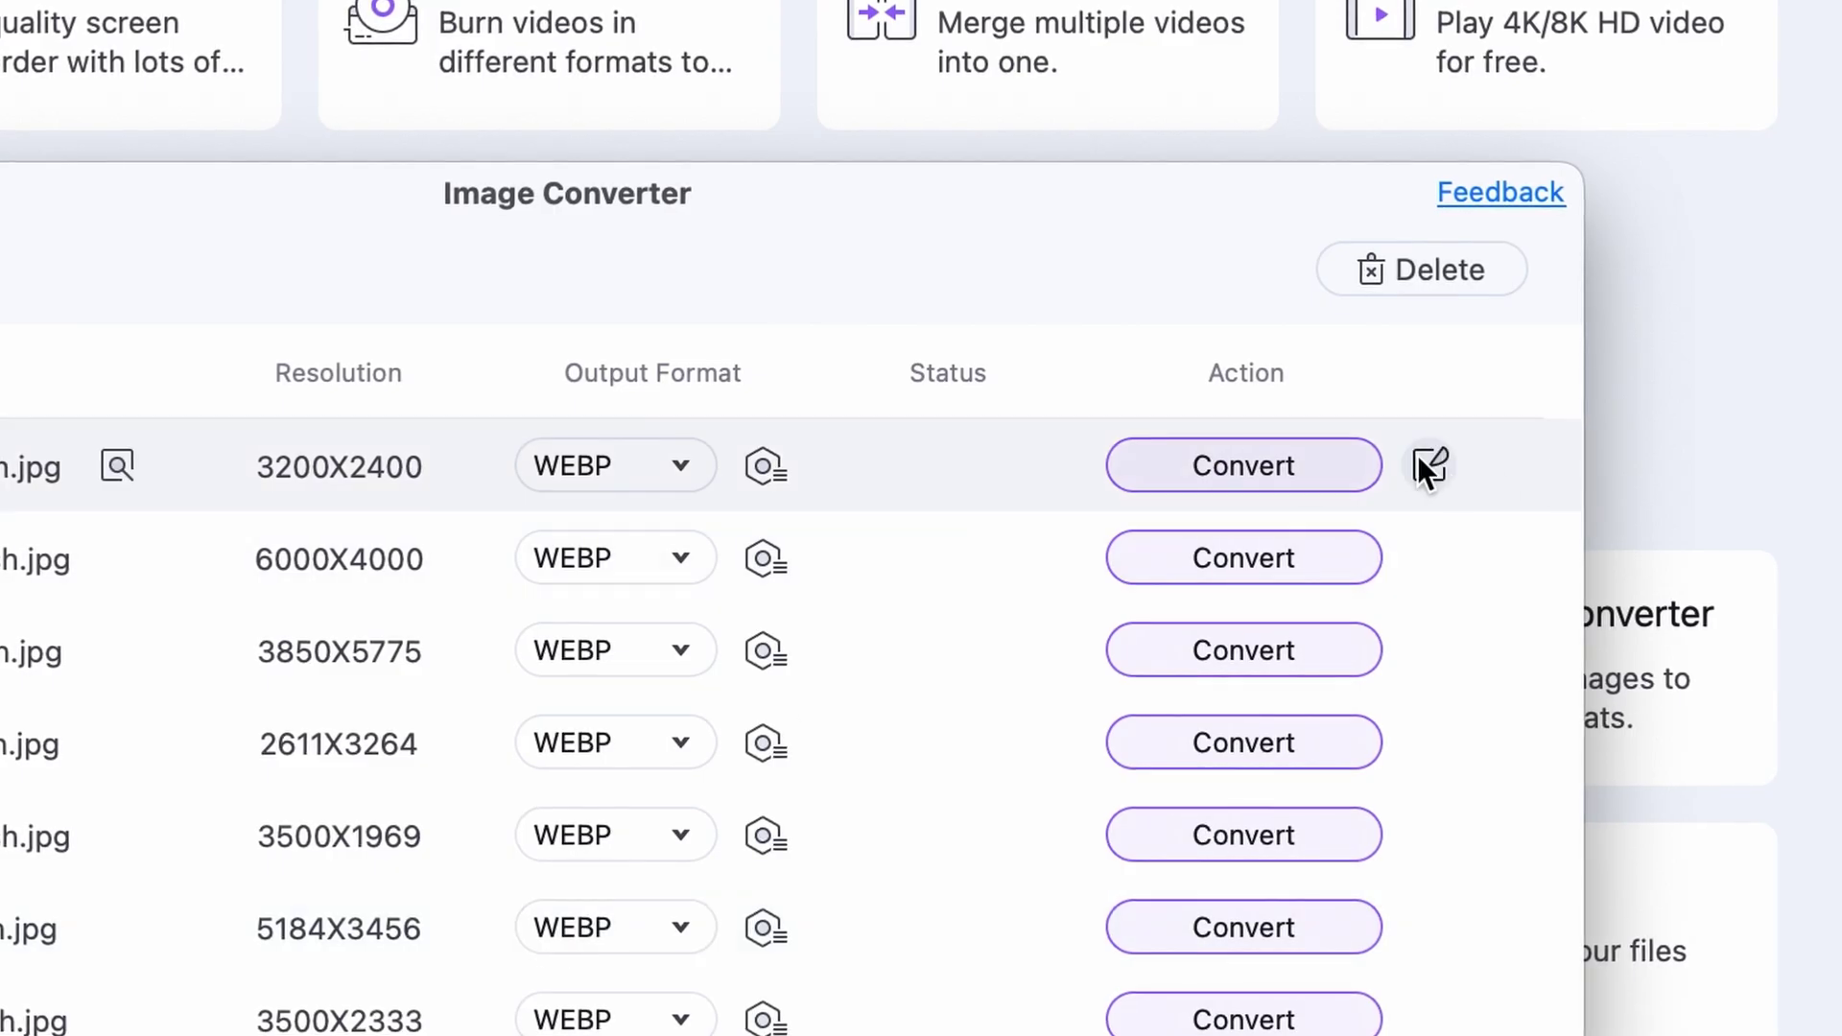
left_click(1434, 464)
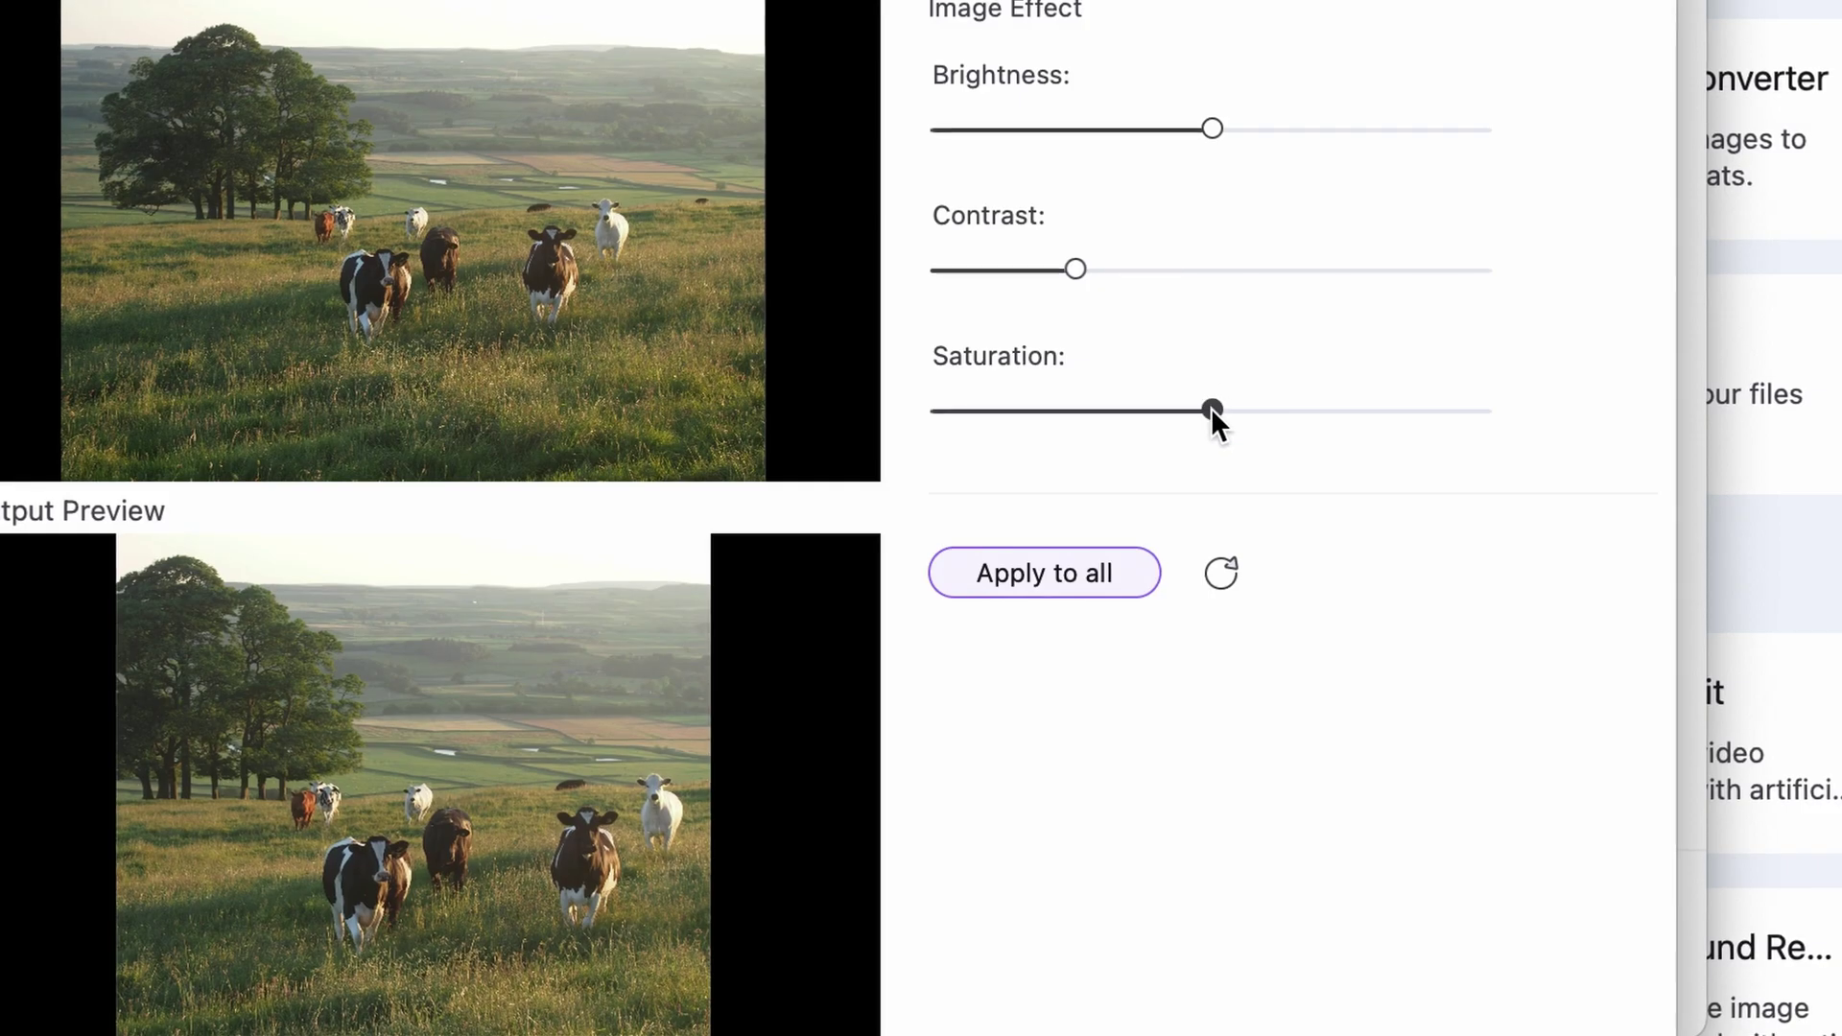
left_click_drag(1211, 411, 933, 410)
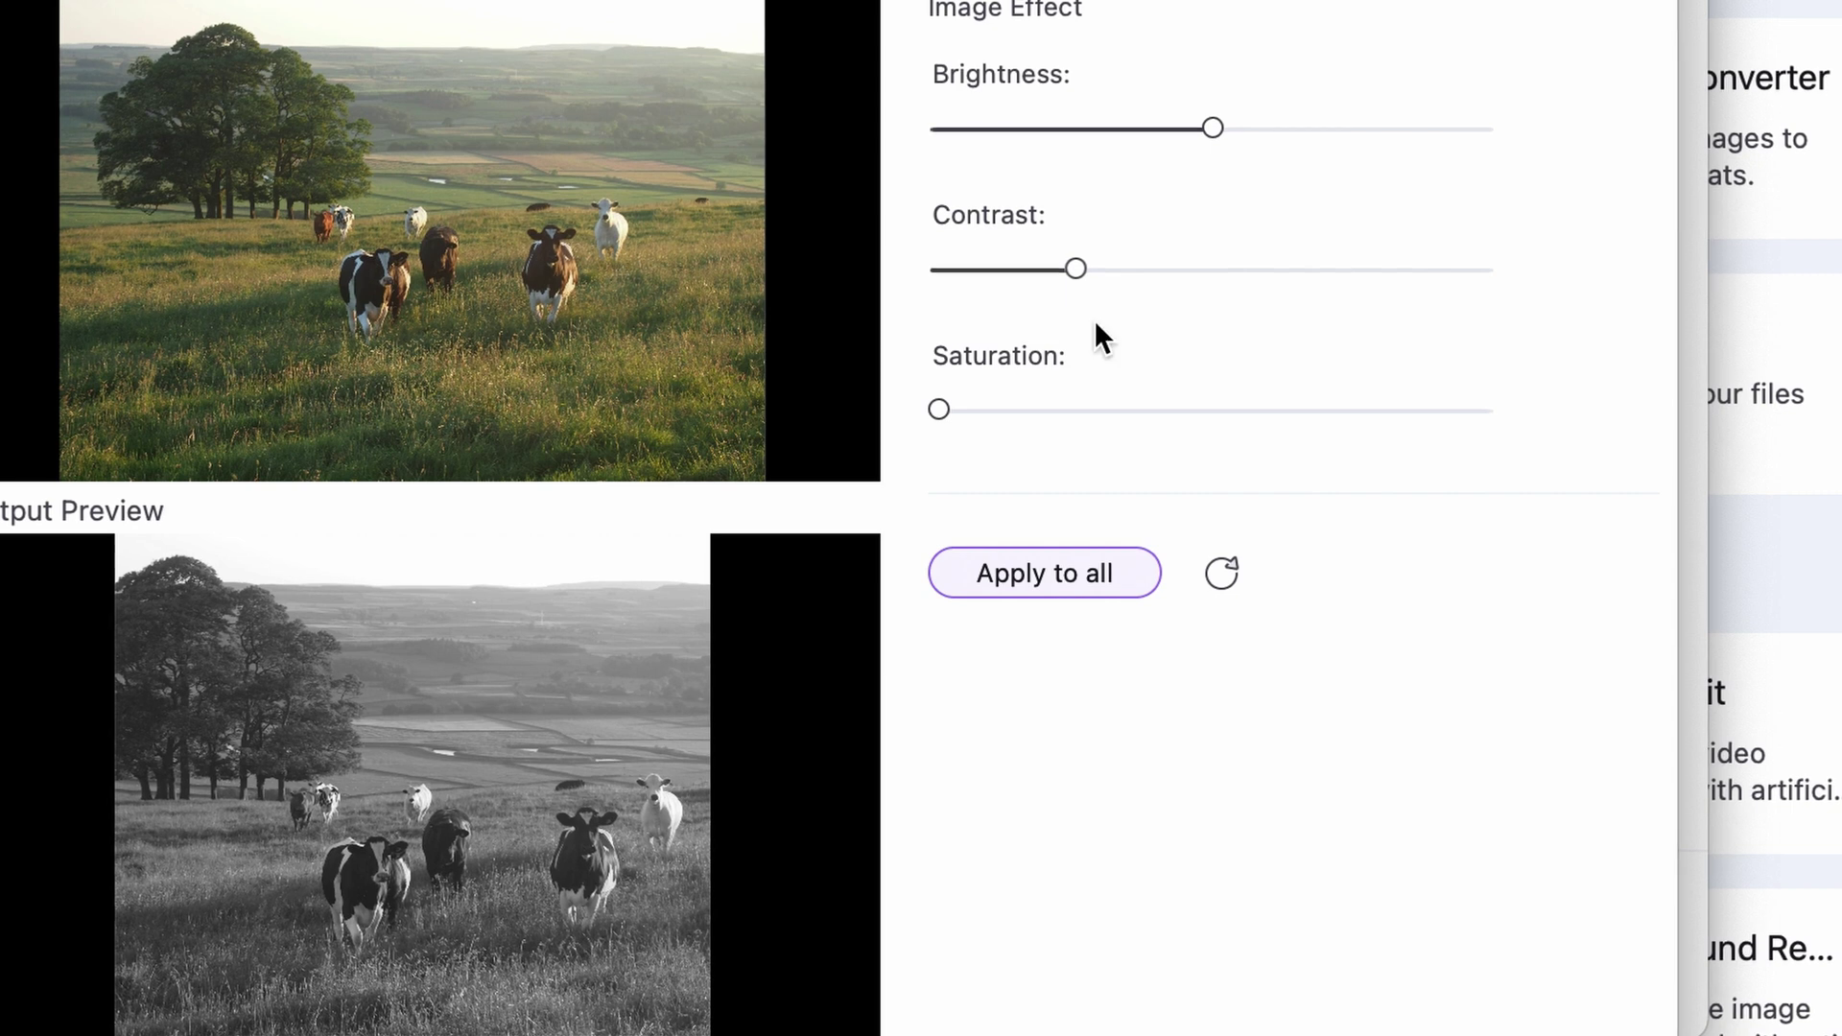
left_click_drag(1092, 270, 1103, 270)
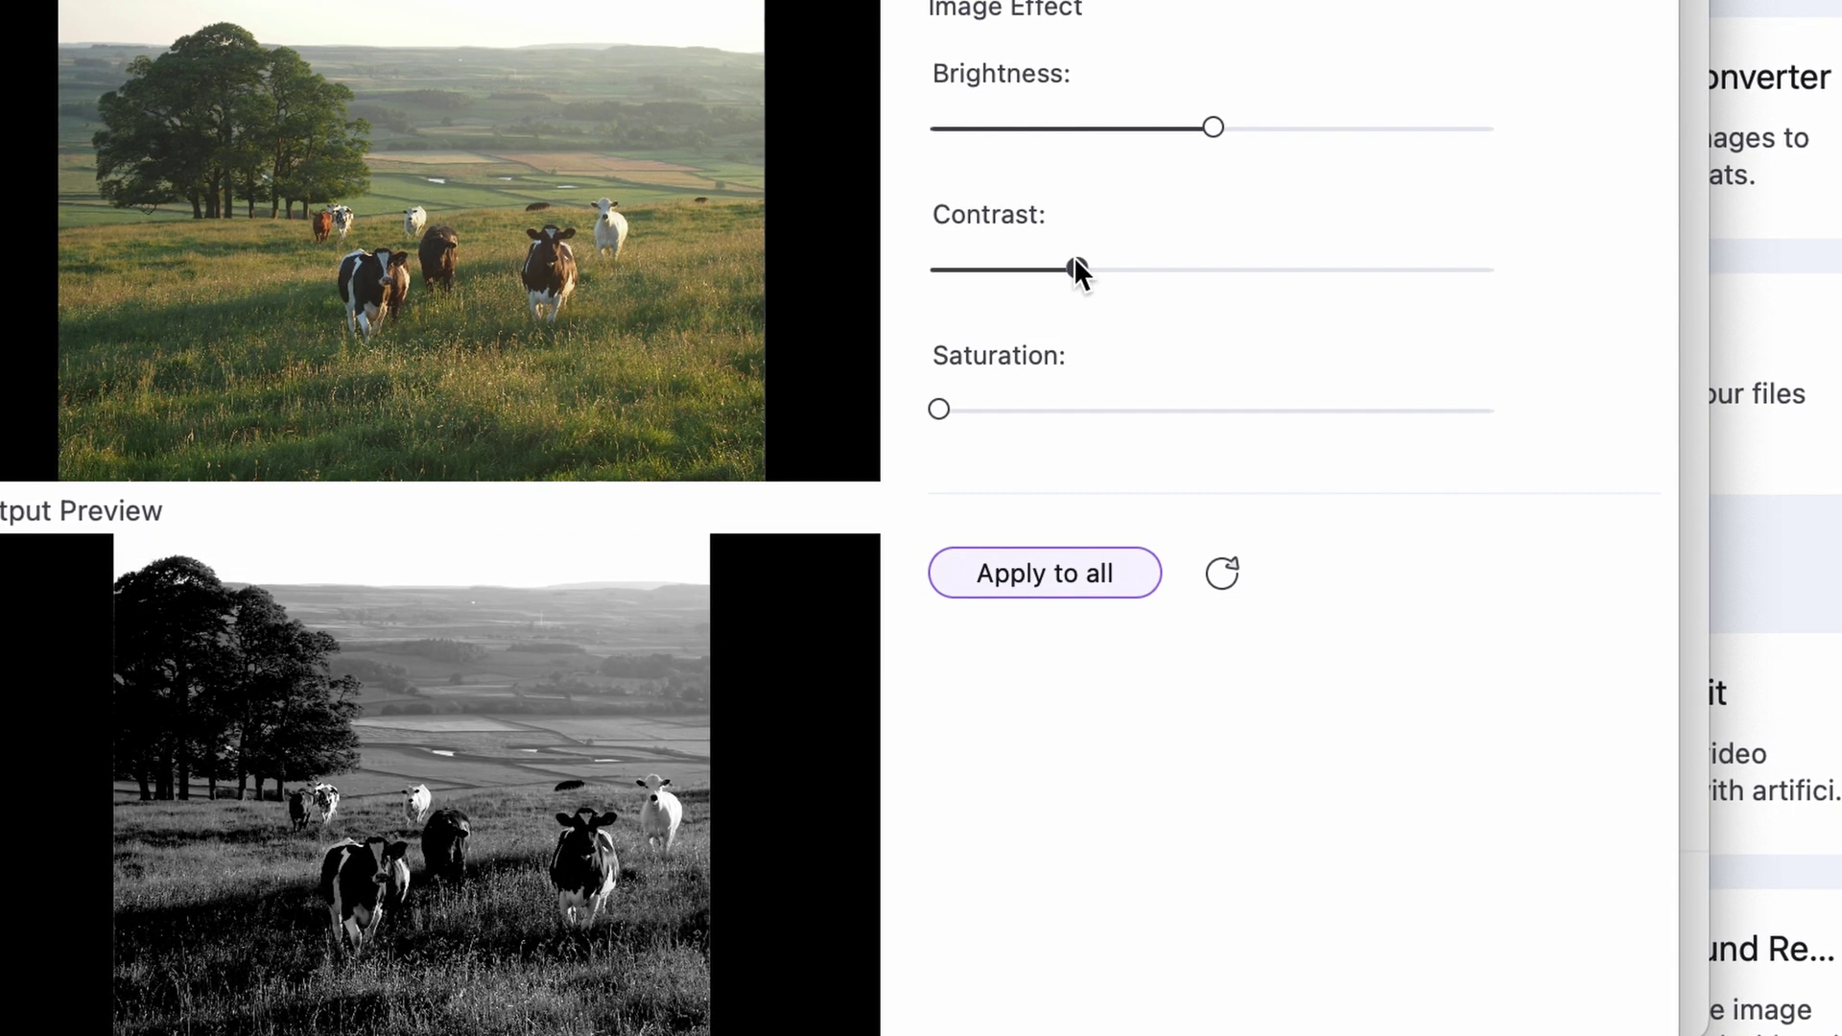
left_click_drag(1214, 128, 1239, 126)
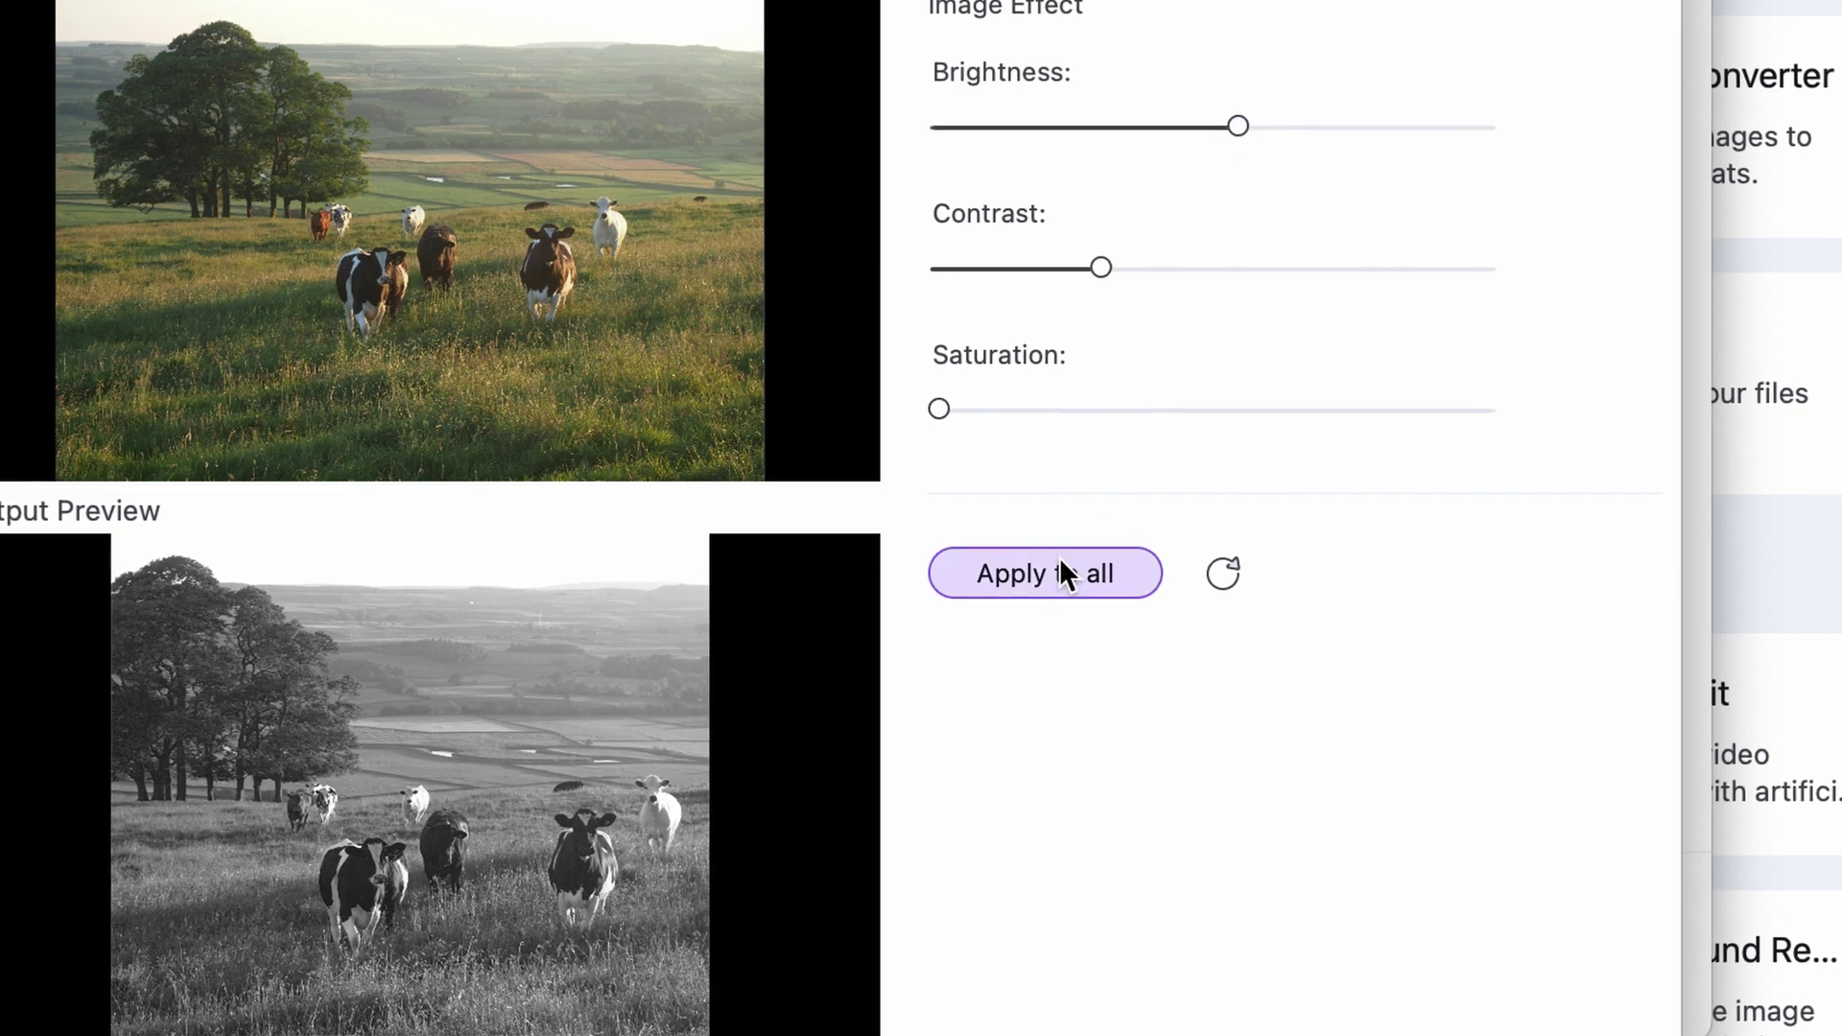
left_click(1060, 569)
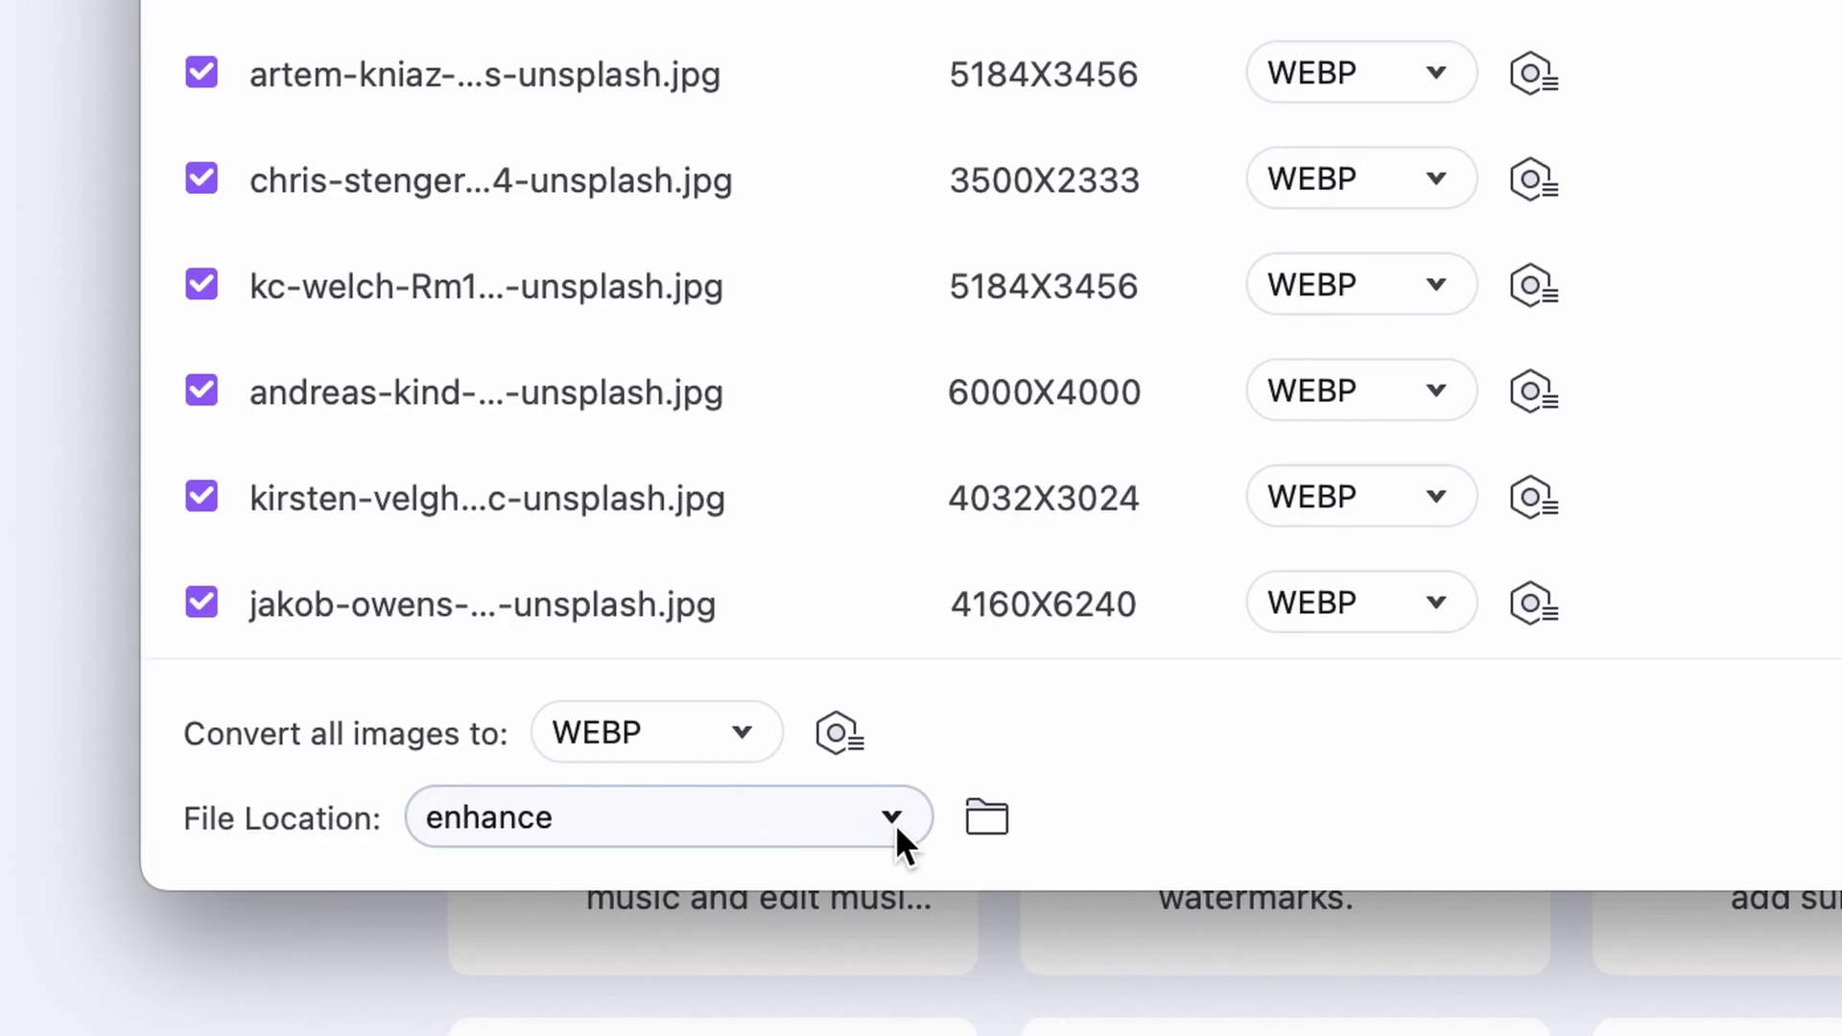
Step: Set the output location to the 'batch image' folder and convert all photos
left_click(896, 823)
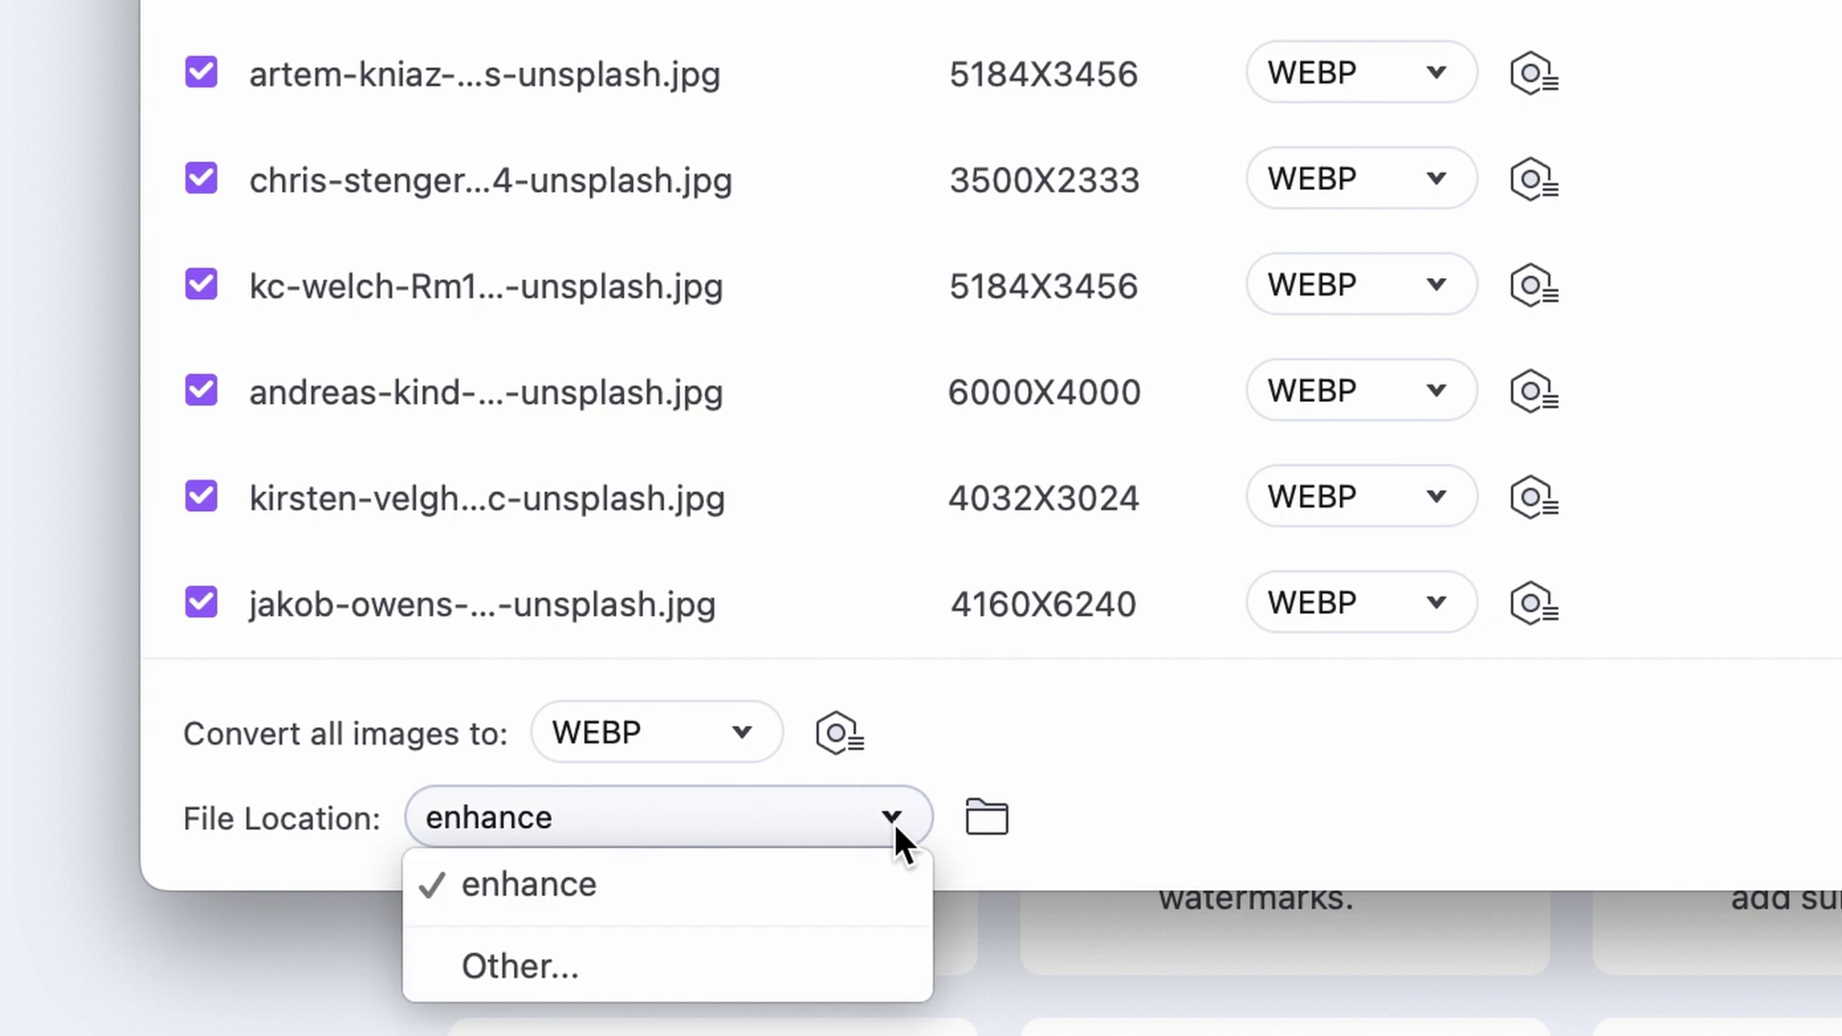
left_click(760, 948)
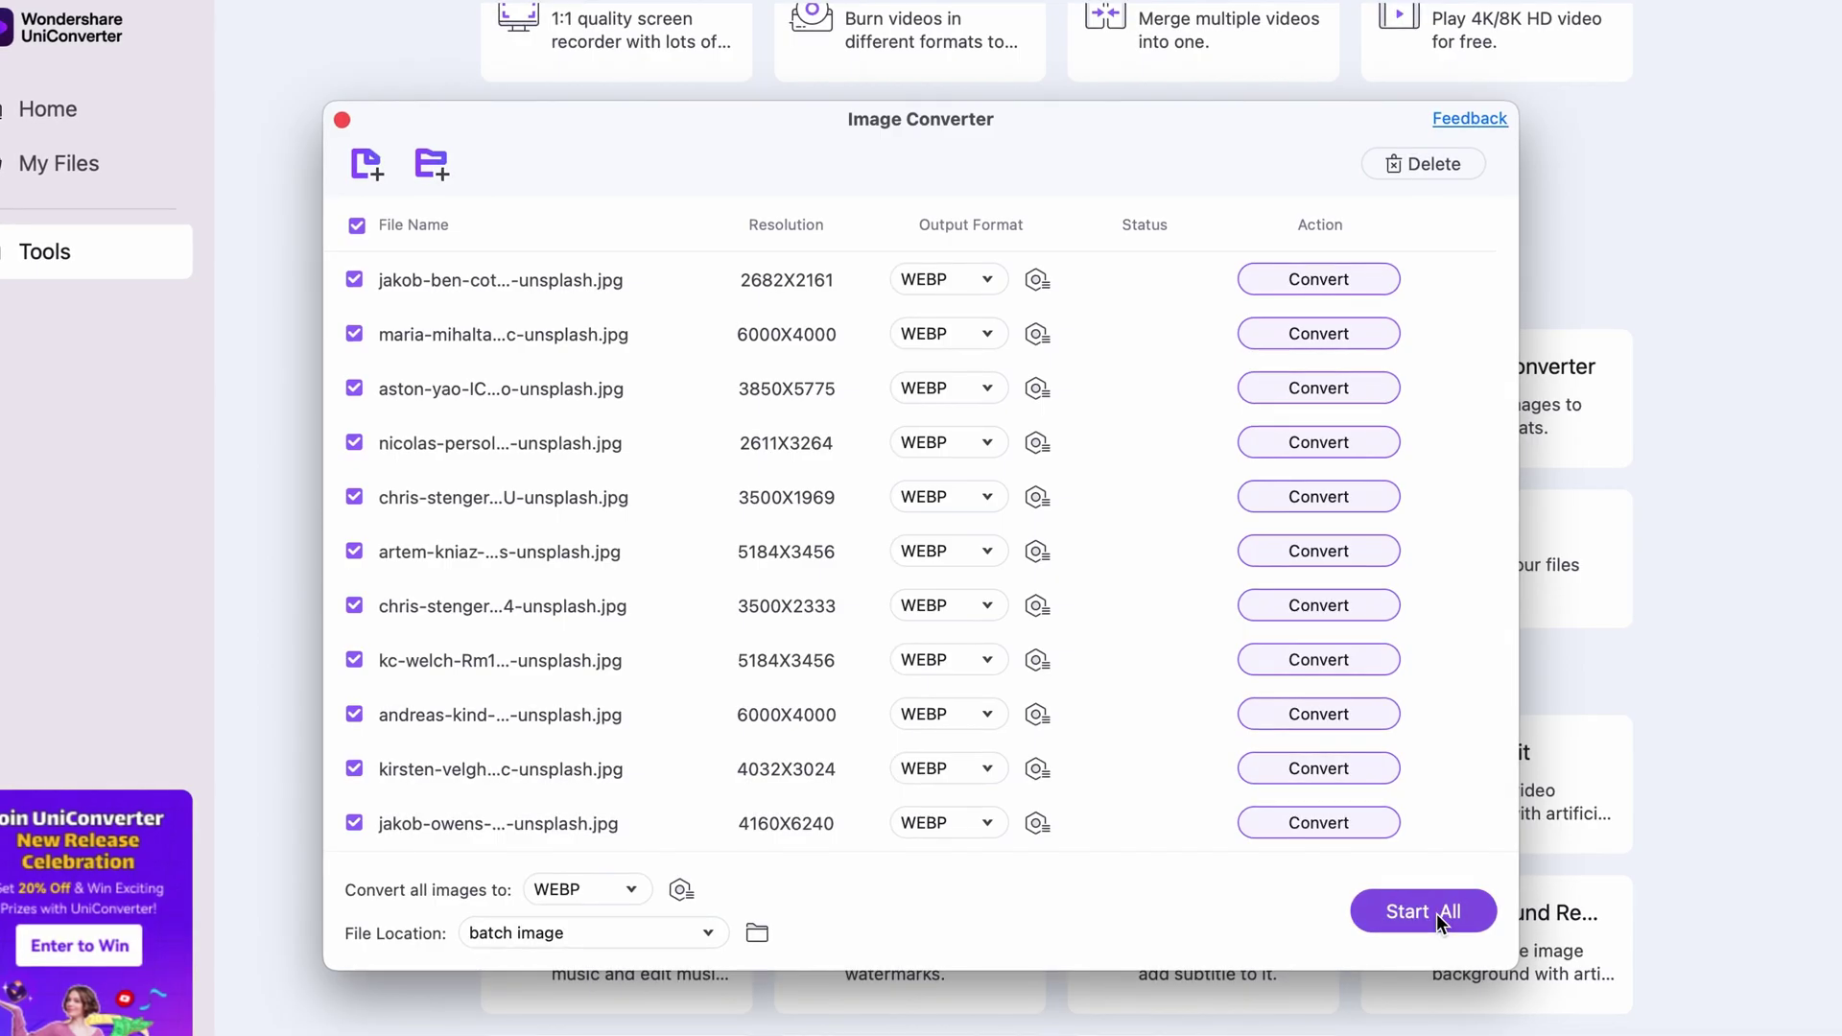
left_click(1436, 913)
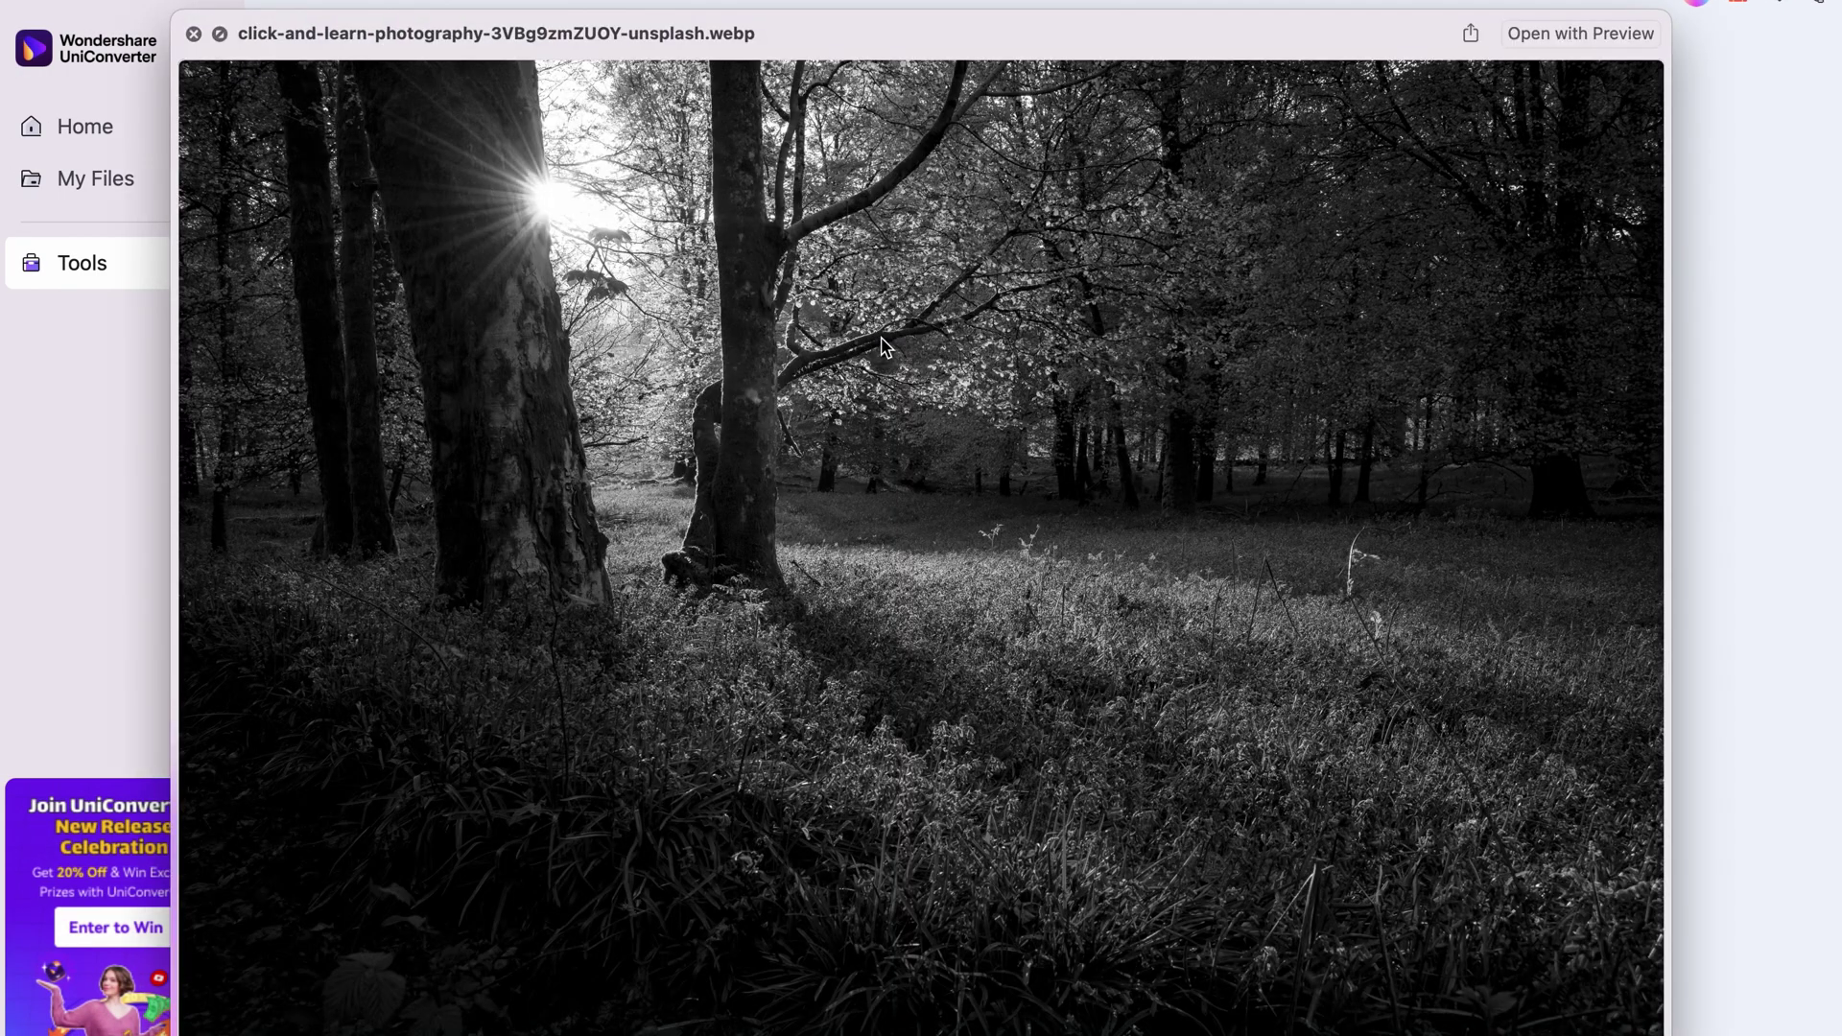
Step: Flip between Quick Look previews of the grayscale WEBP files, including the rock formation photo
key("Right")
key("Left")
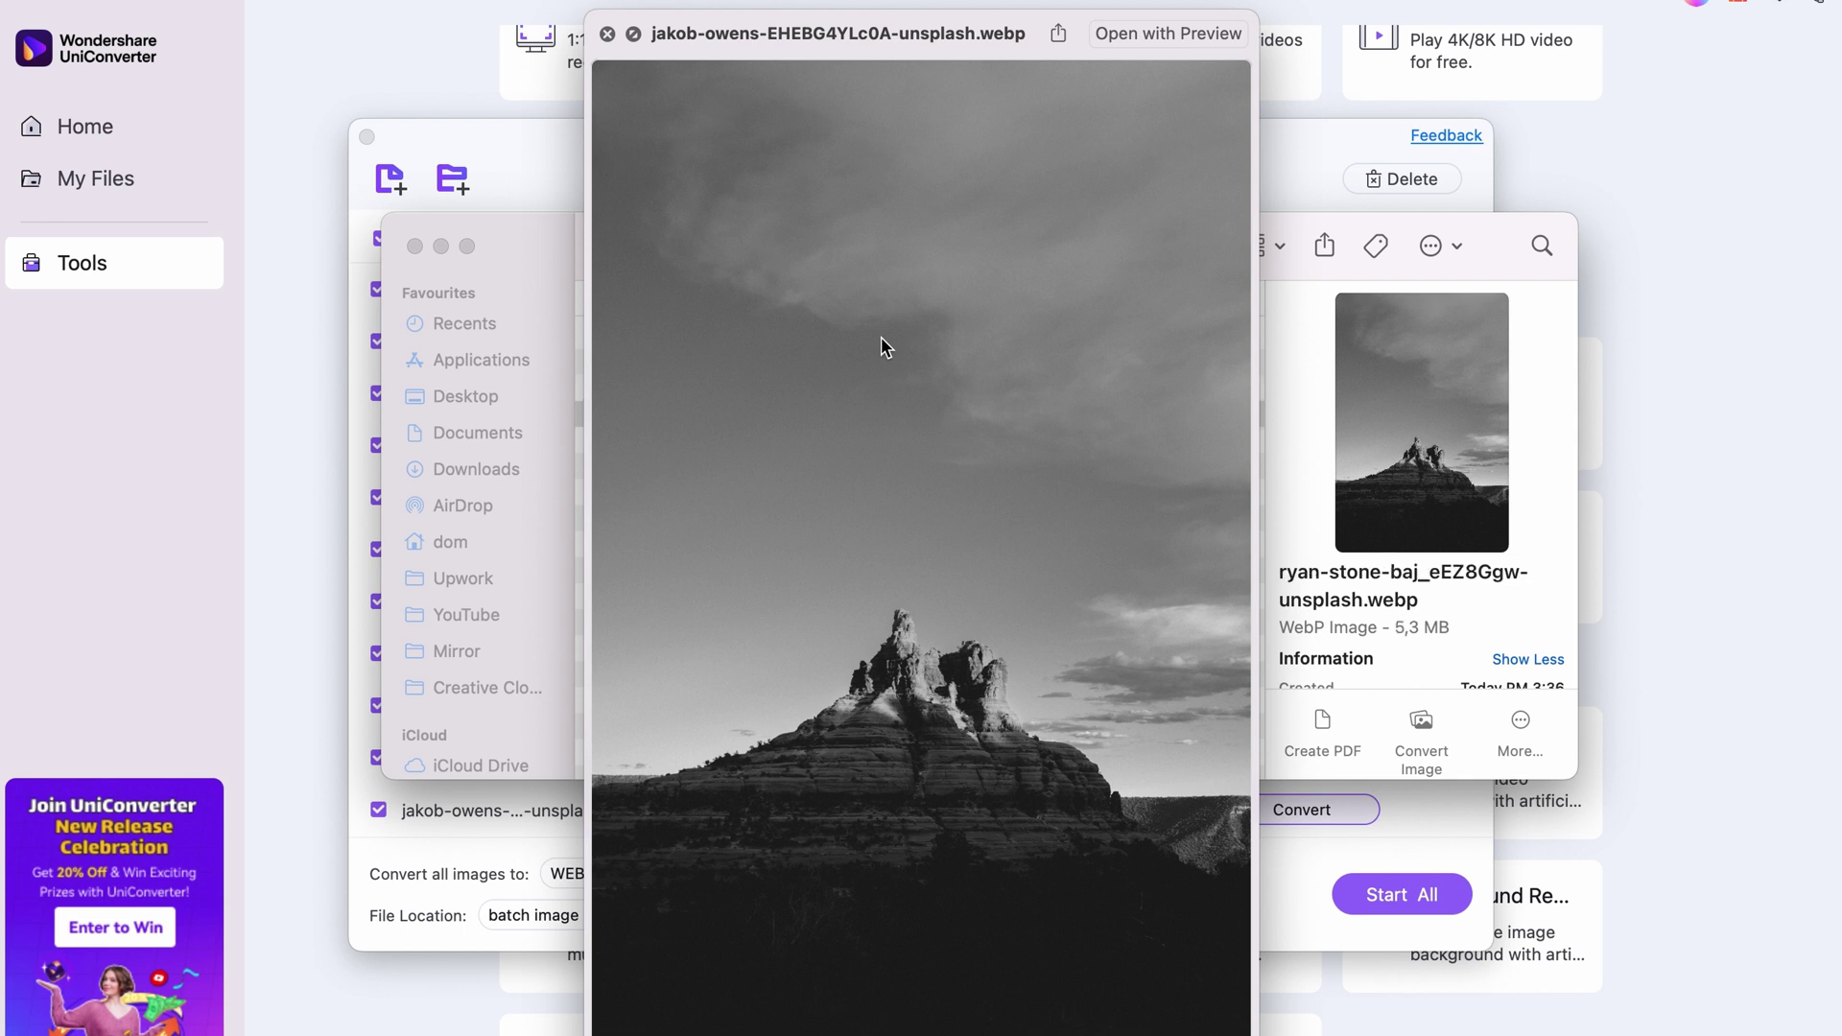